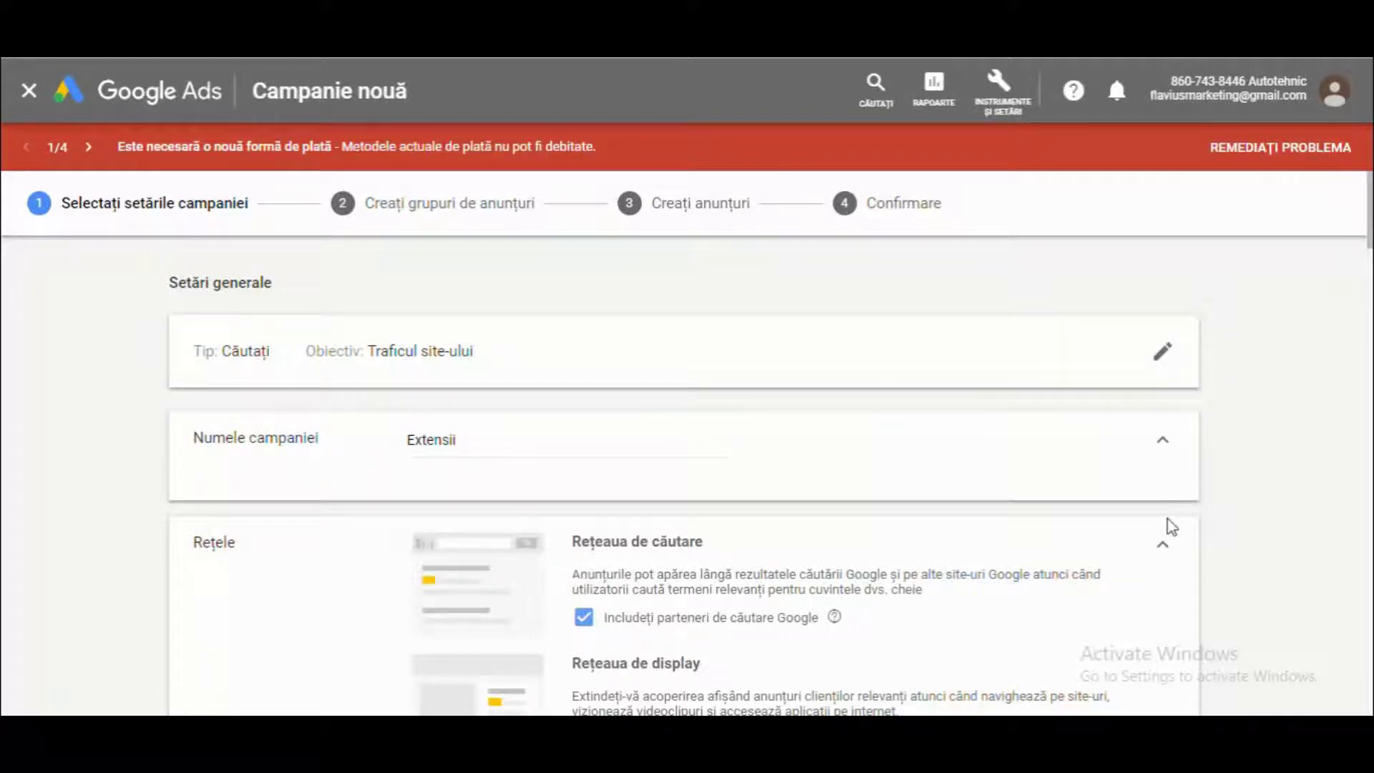
- Review the campaign's general settings, name and search and display network options, and collapse the networks section
{"action": "scroll", "coordinate": [984, 523], "scroll_direction": "down", "scroll_amount": 1}
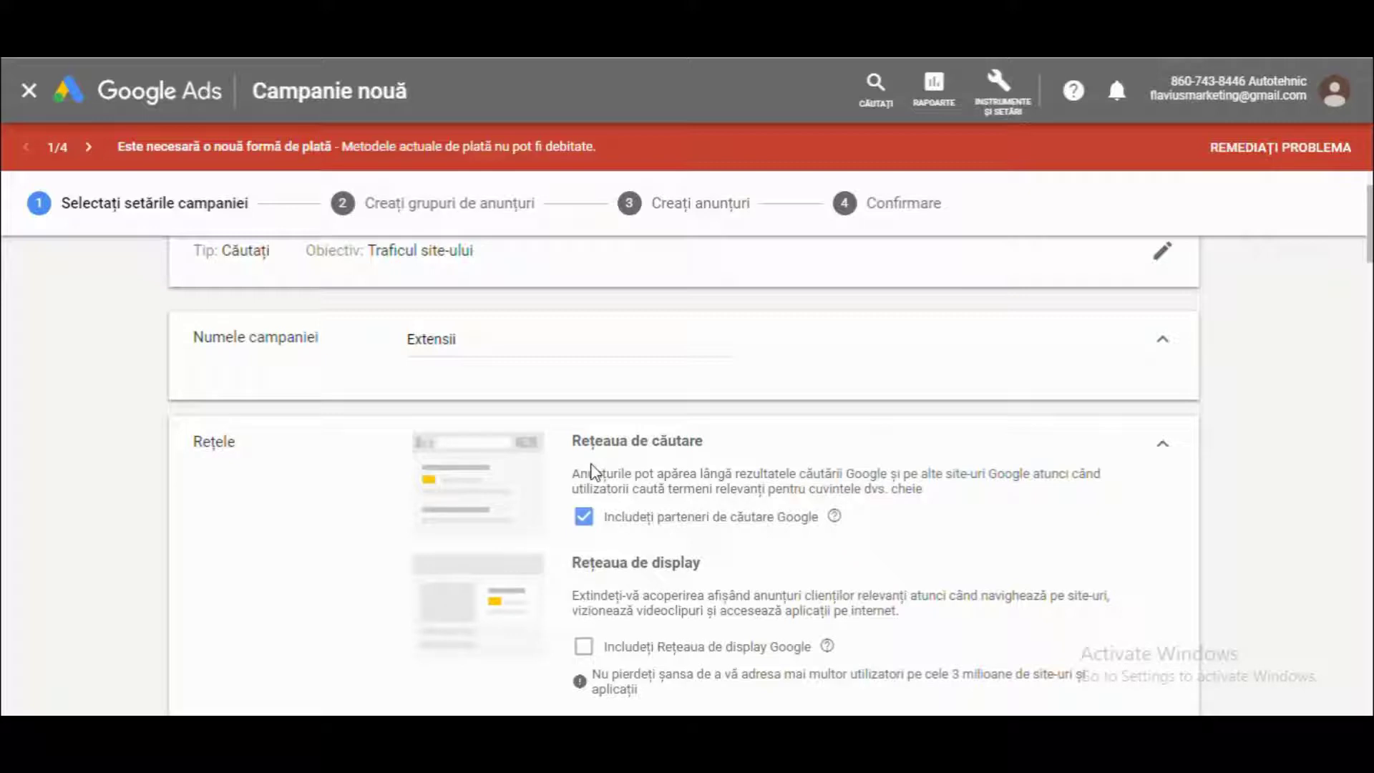
{"action": "scroll", "coordinate": [343, 422], "scroll_direction": "up", "scroll_amount": 1}
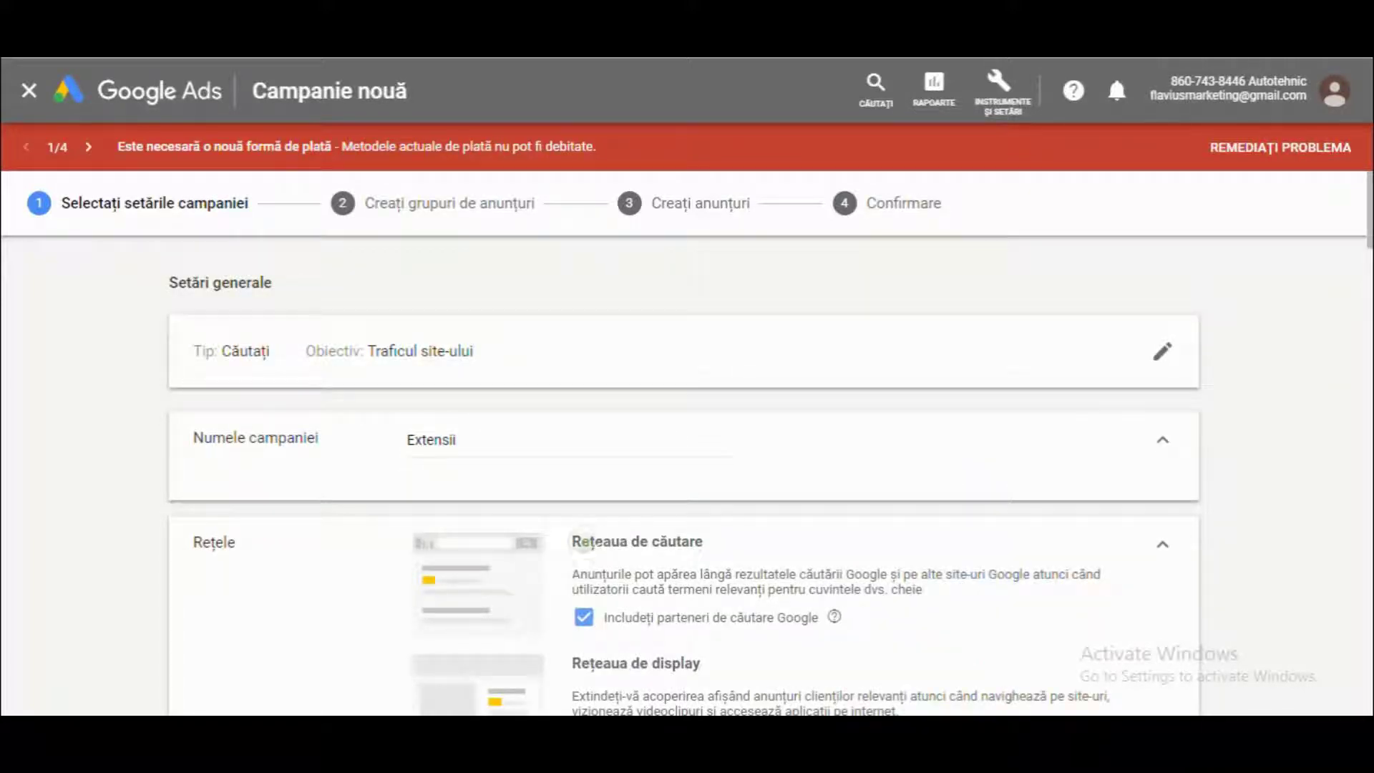
{"action": "scroll", "coordinate": [644, 552], "scroll_direction": "down", "scroll_amount": 2}
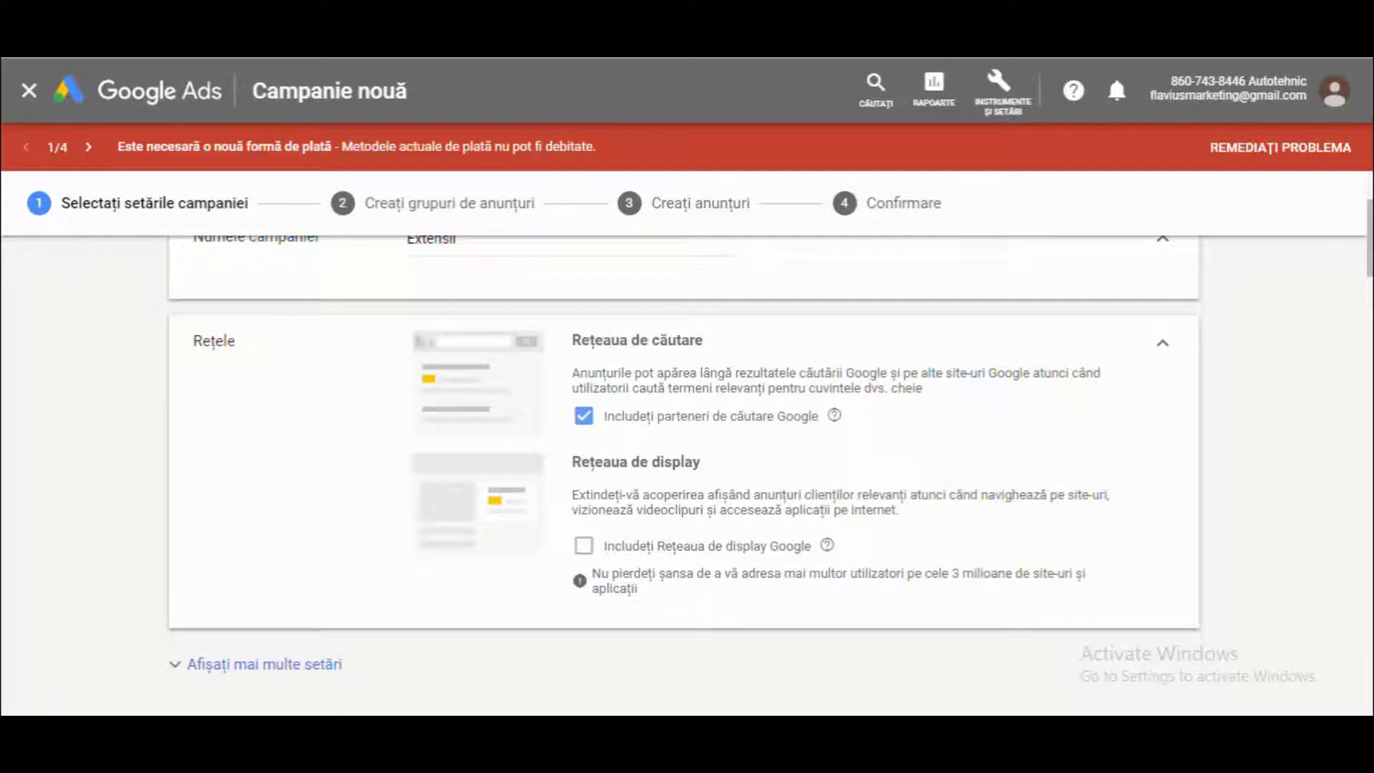
{"action": "left_click", "coordinate": [1164, 352]}
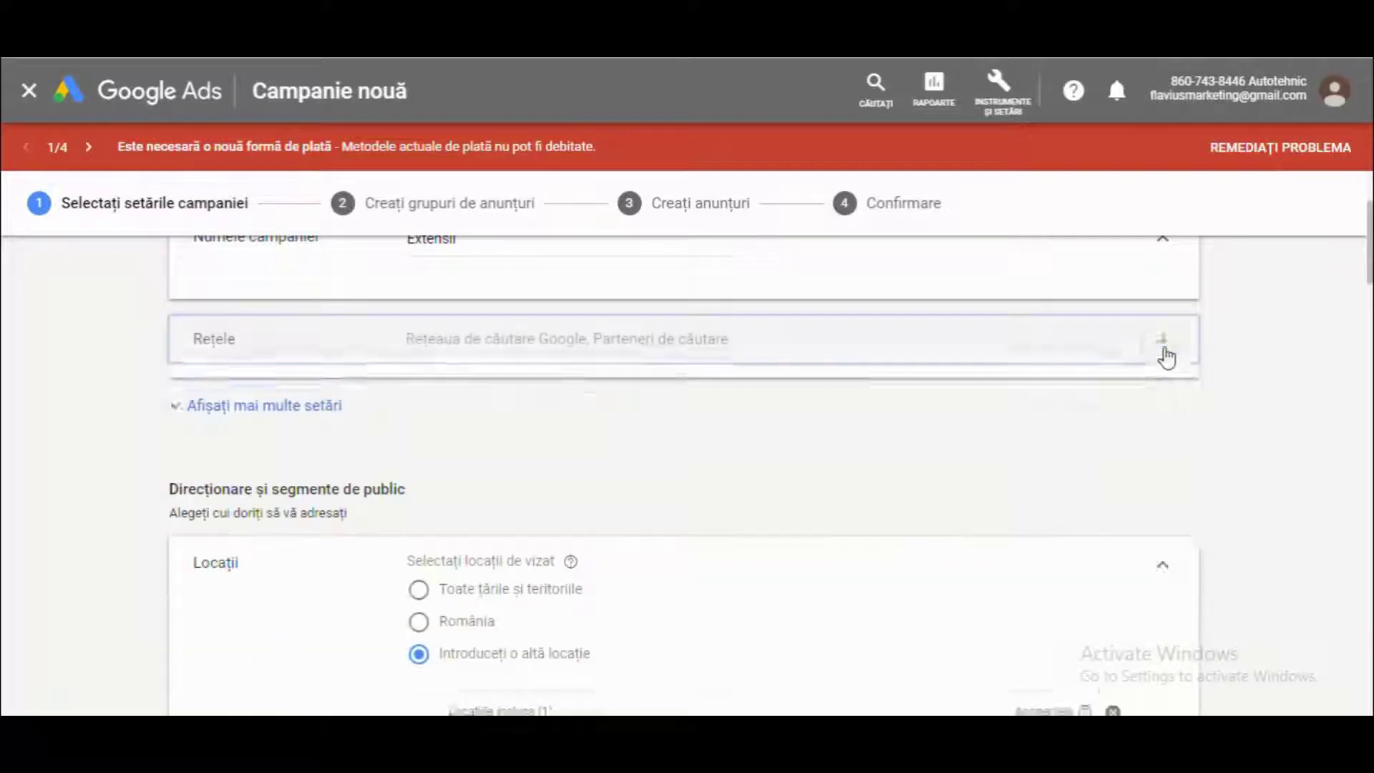
- Expand the additional campaign settings and examine the start and end dates, networks and dynamic search ads options
{"action": "left_click", "coordinate": [244, 383]}
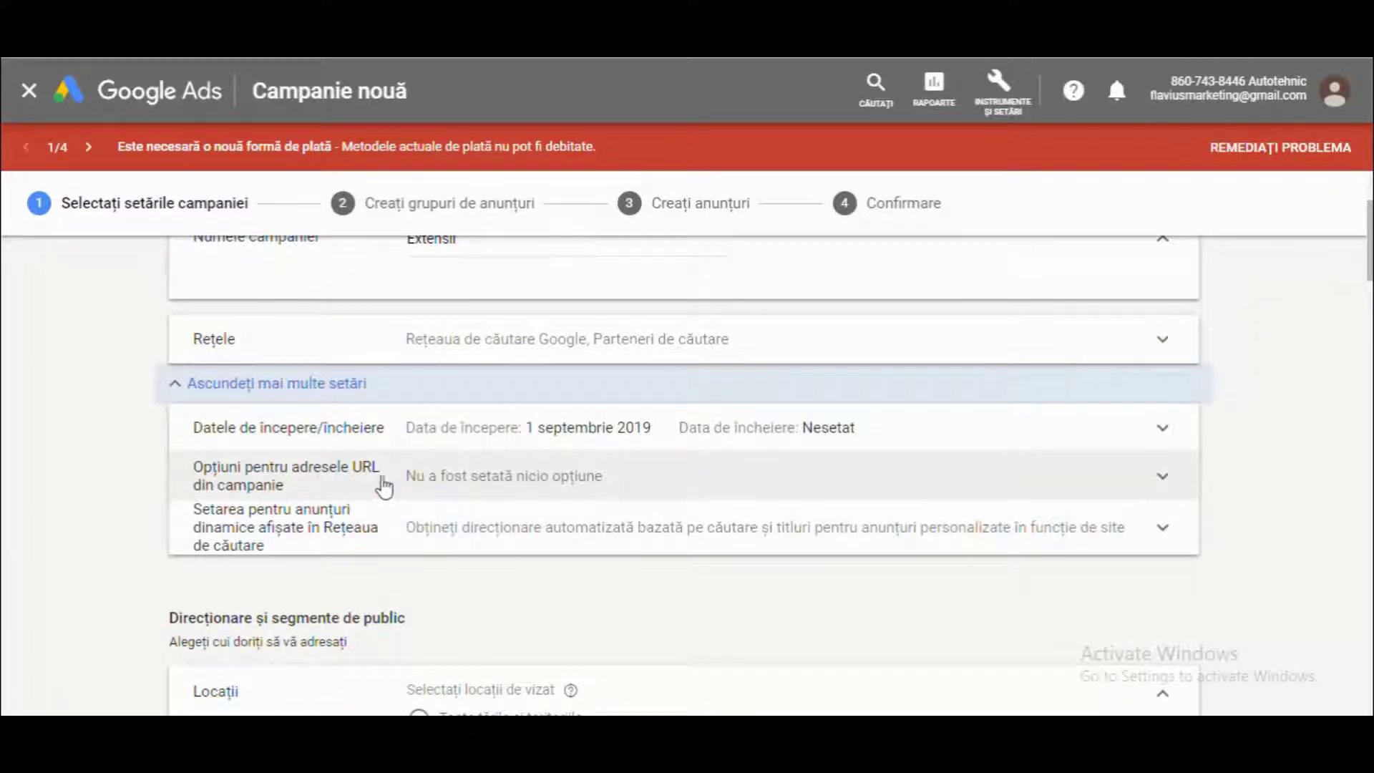
{"action": "left_click", "coordinate": [1166, 428]}
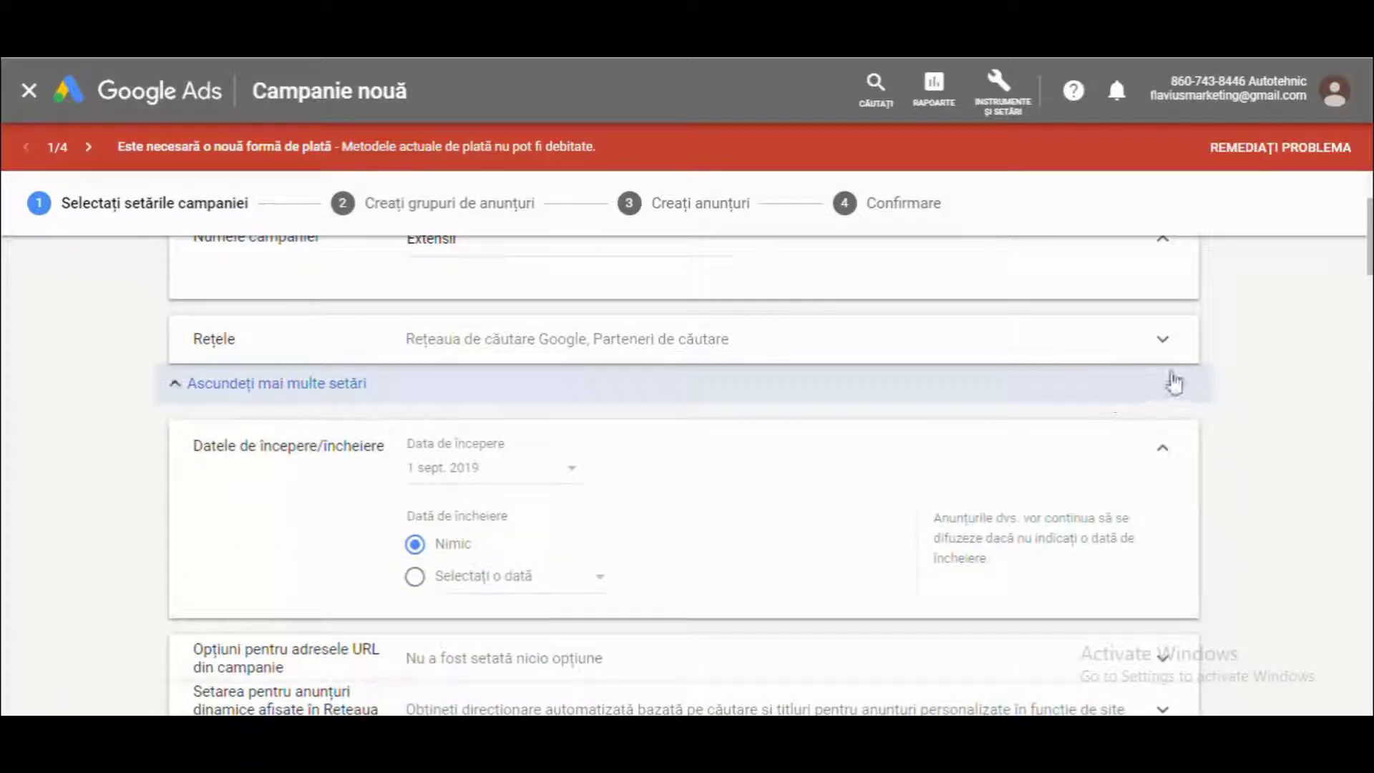
{"action": "left_click", "coordinate": [1169, 354]}
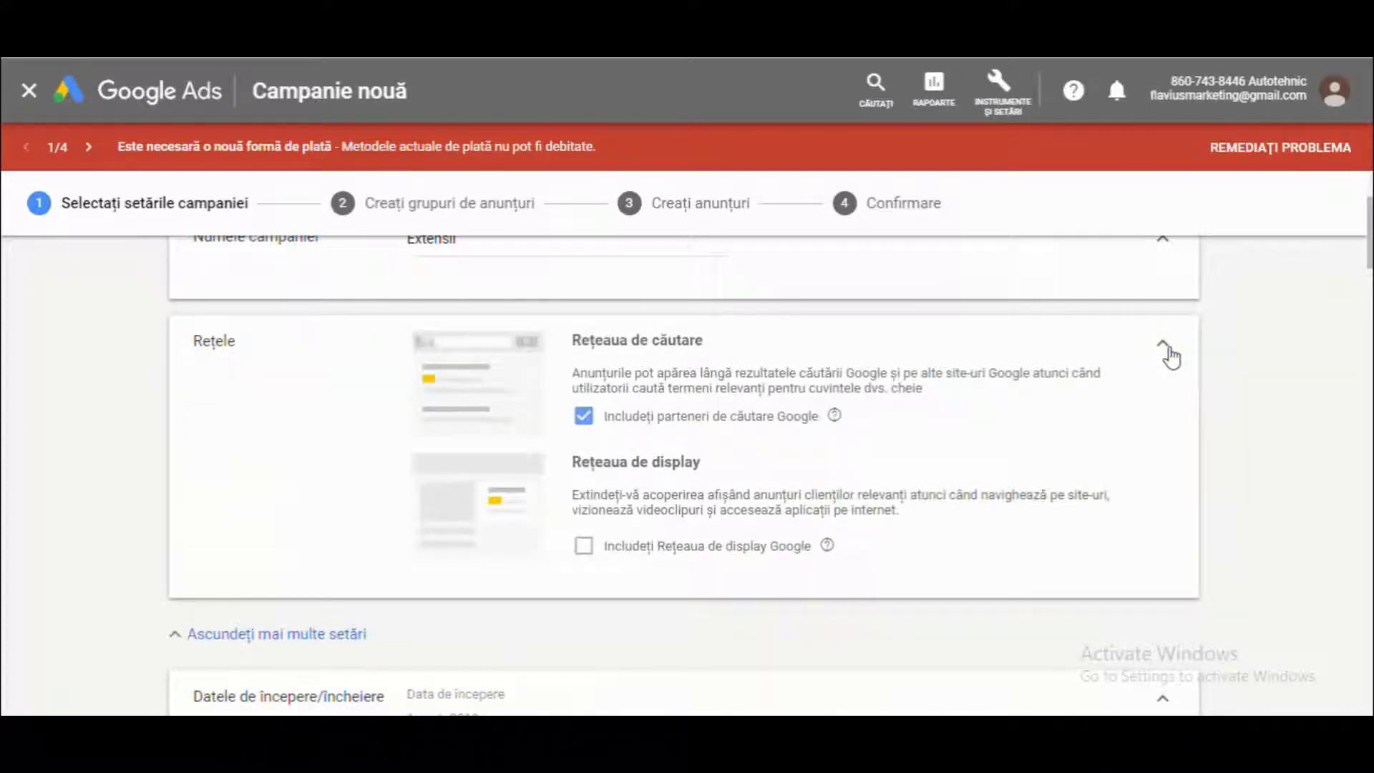
{"action": "left_click", "coordinate": [1169, 354]}
{"action": "left_click", "coordinate": [1167, 455]}
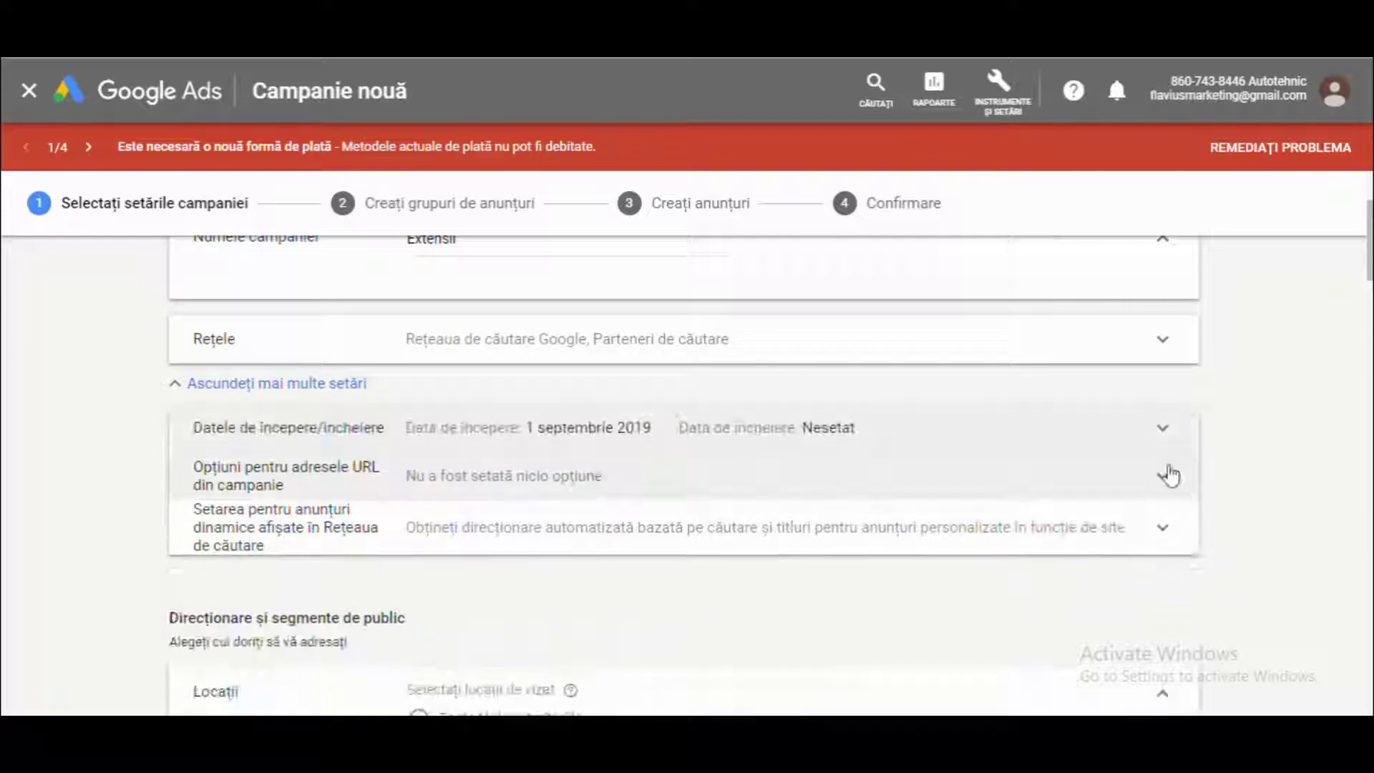
{"action": "left_click", "coordinate": [1174, 528]}
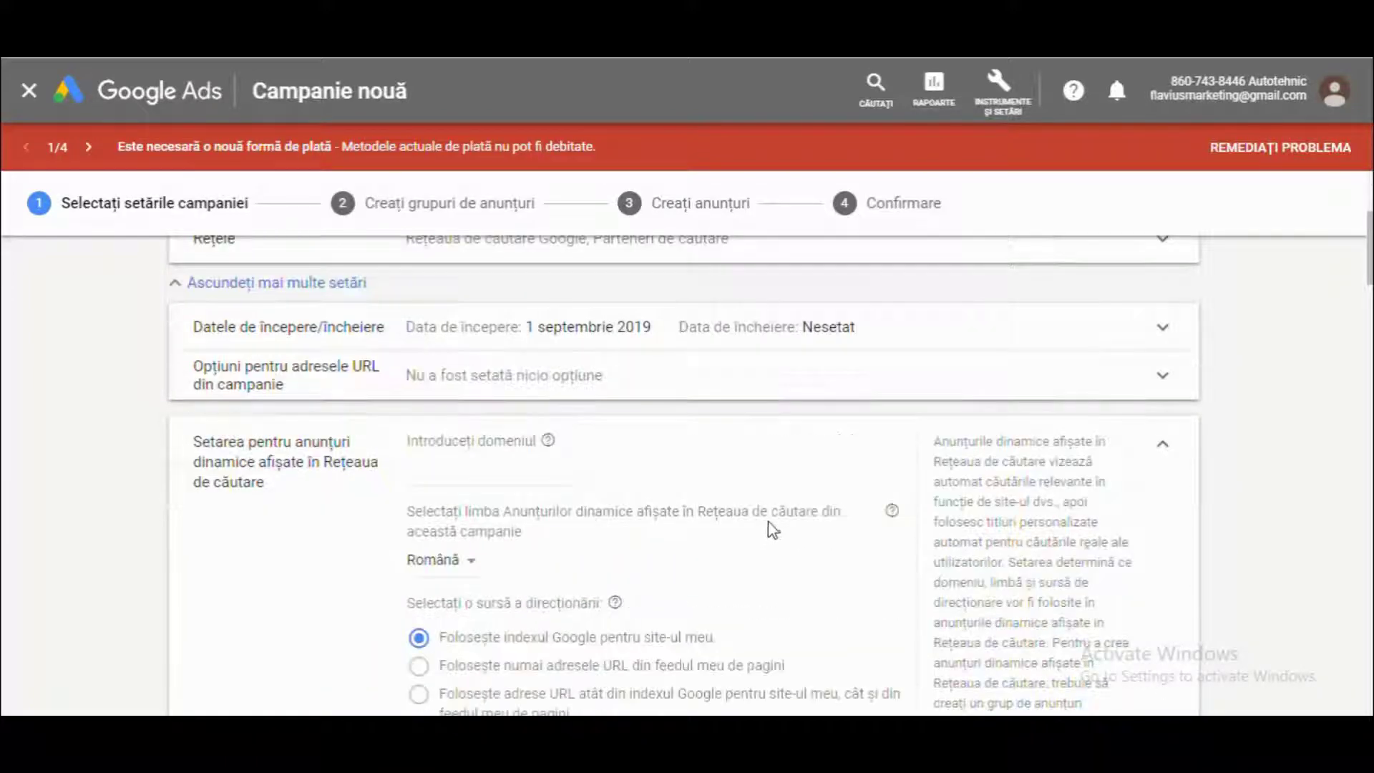
{"action": "scroll", "coordinate": [770, 528], "scroll_direction": "down", "scroll_amount": 1}
{"action": "left_click", "coordinate": [1166, 445]}
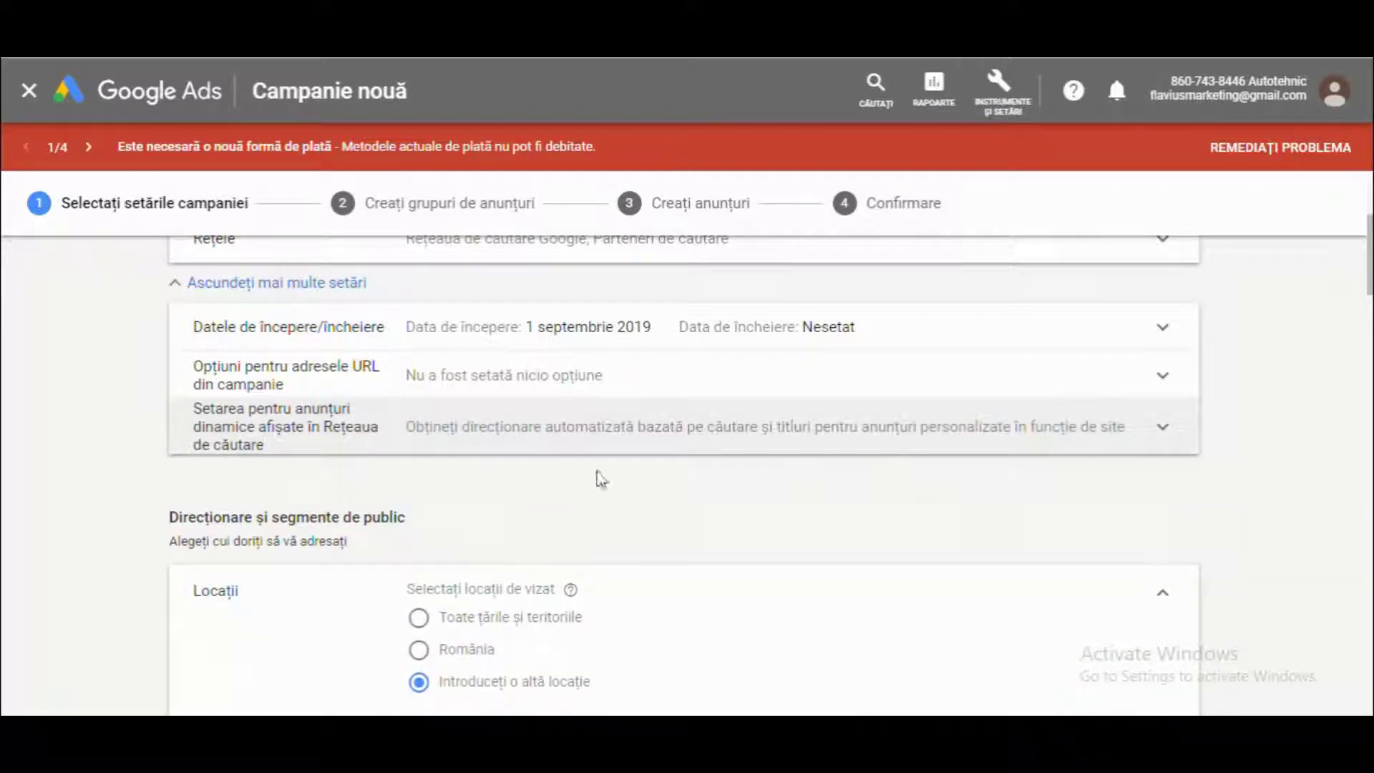
- Open the advanced location search for the campaign and set radius targeting to 2 km
{"action": "scroll", "coordinate": [501, 487], "scroll_direction": "down", "scroll_amount": 3}
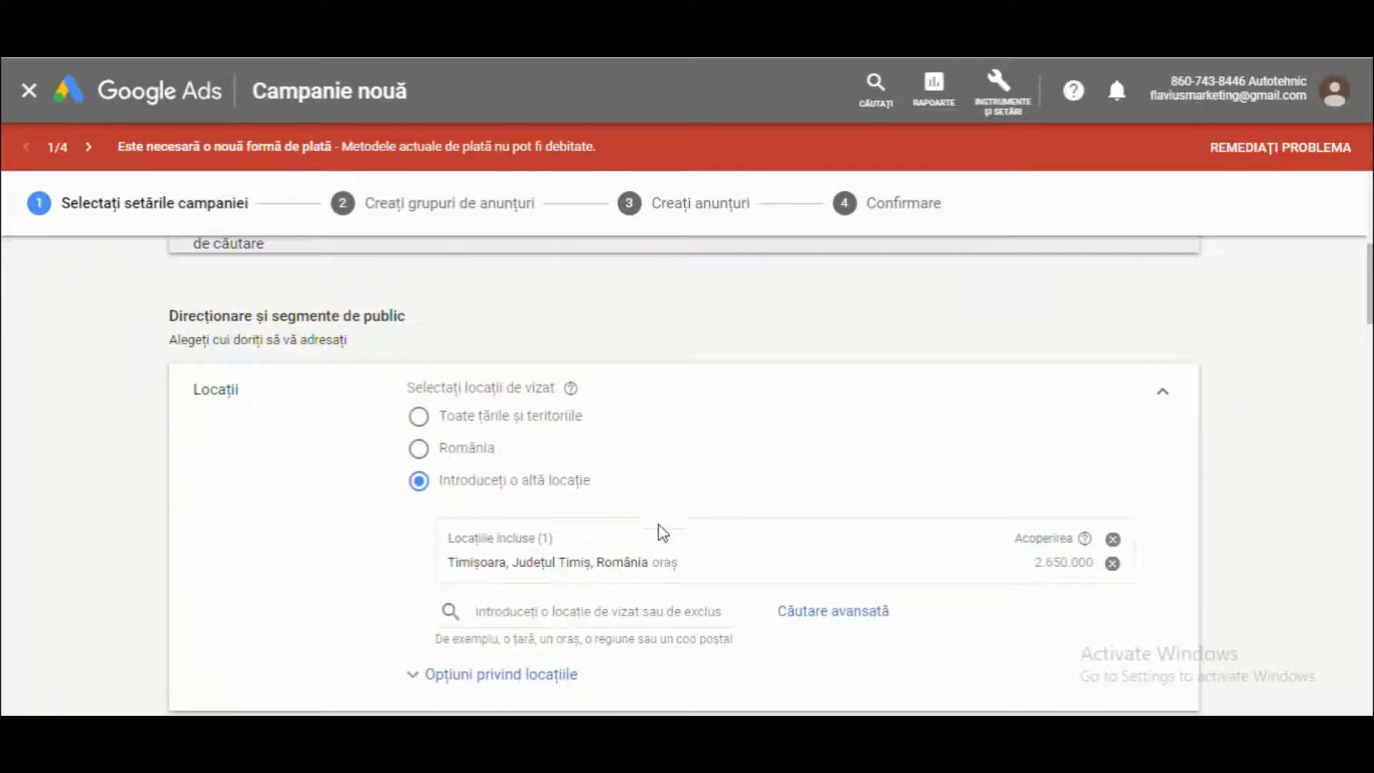
{"action": "scroll", "coordinate": [654, 509], "scroll_direction": "down", "scroll_amount": 2}
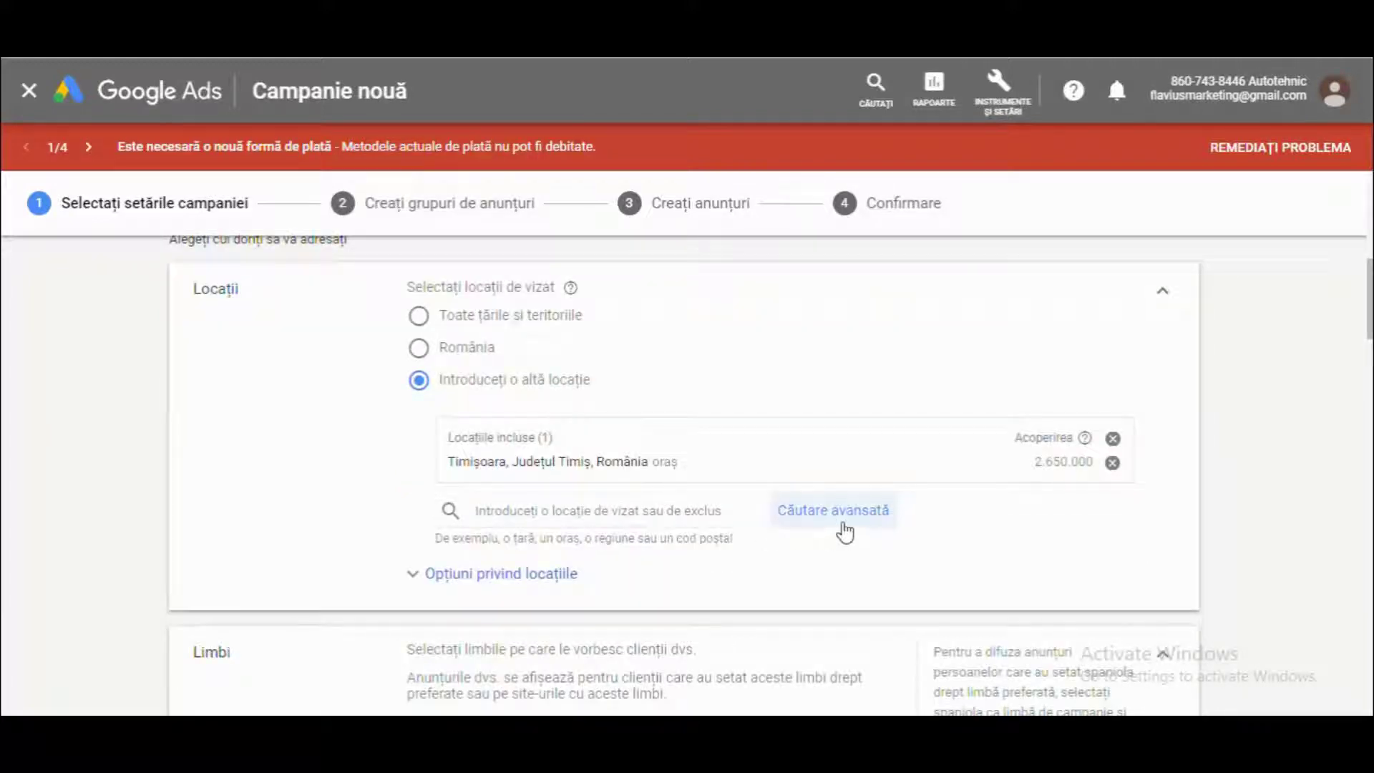
{"action": "left_click", "coordinate": [793, 523]}
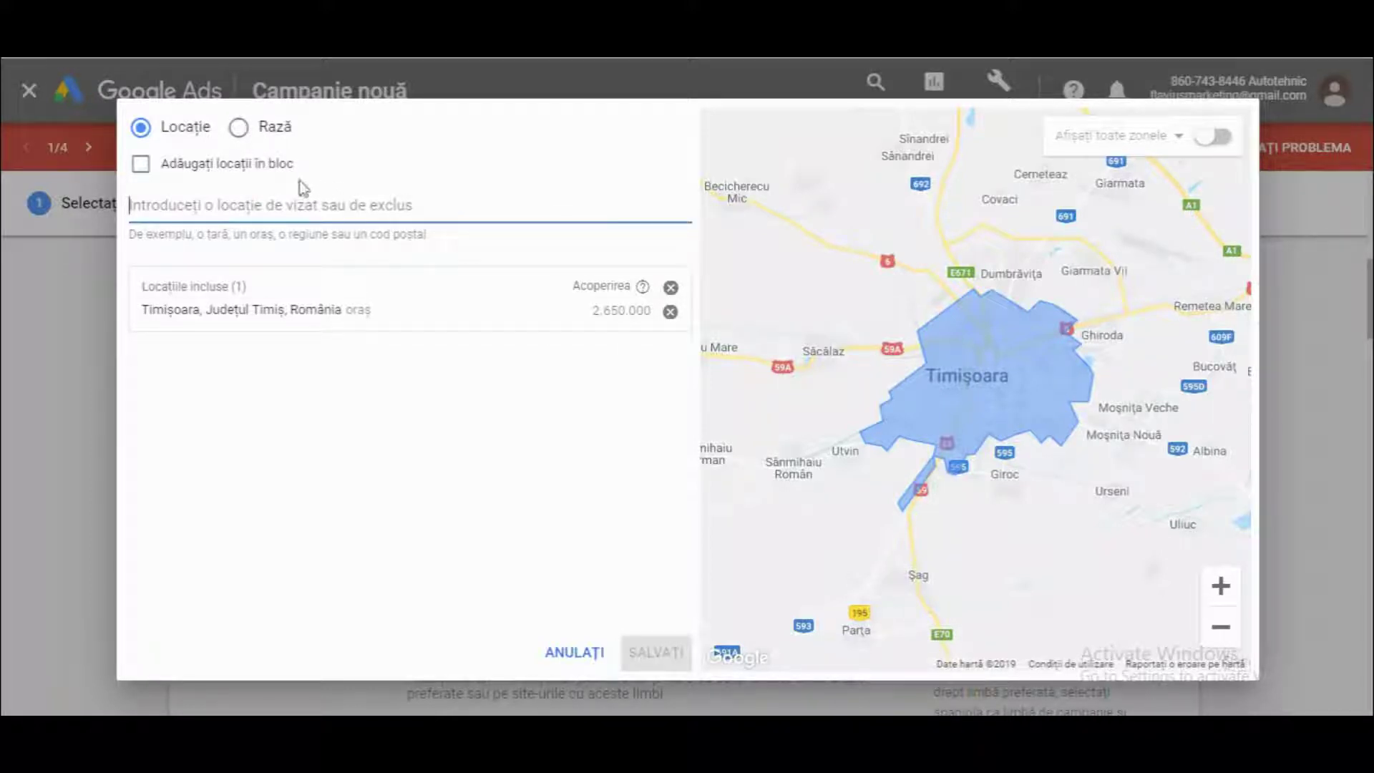
{"action": "left_click", "coordinate": [238, 127]}
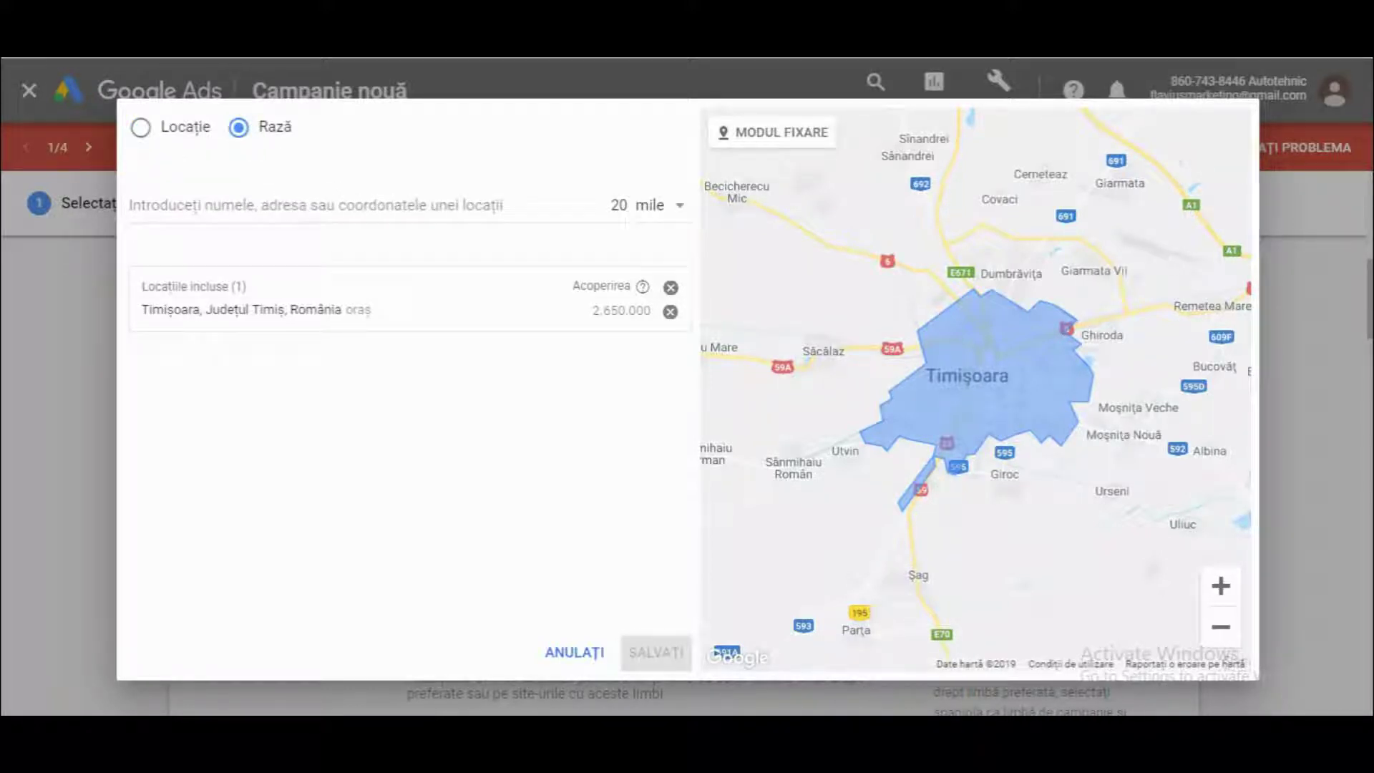
{"action": "left_click", "coordinate": [646, 205]}
{"action": "left_click", "coordinate": [676, 262]}
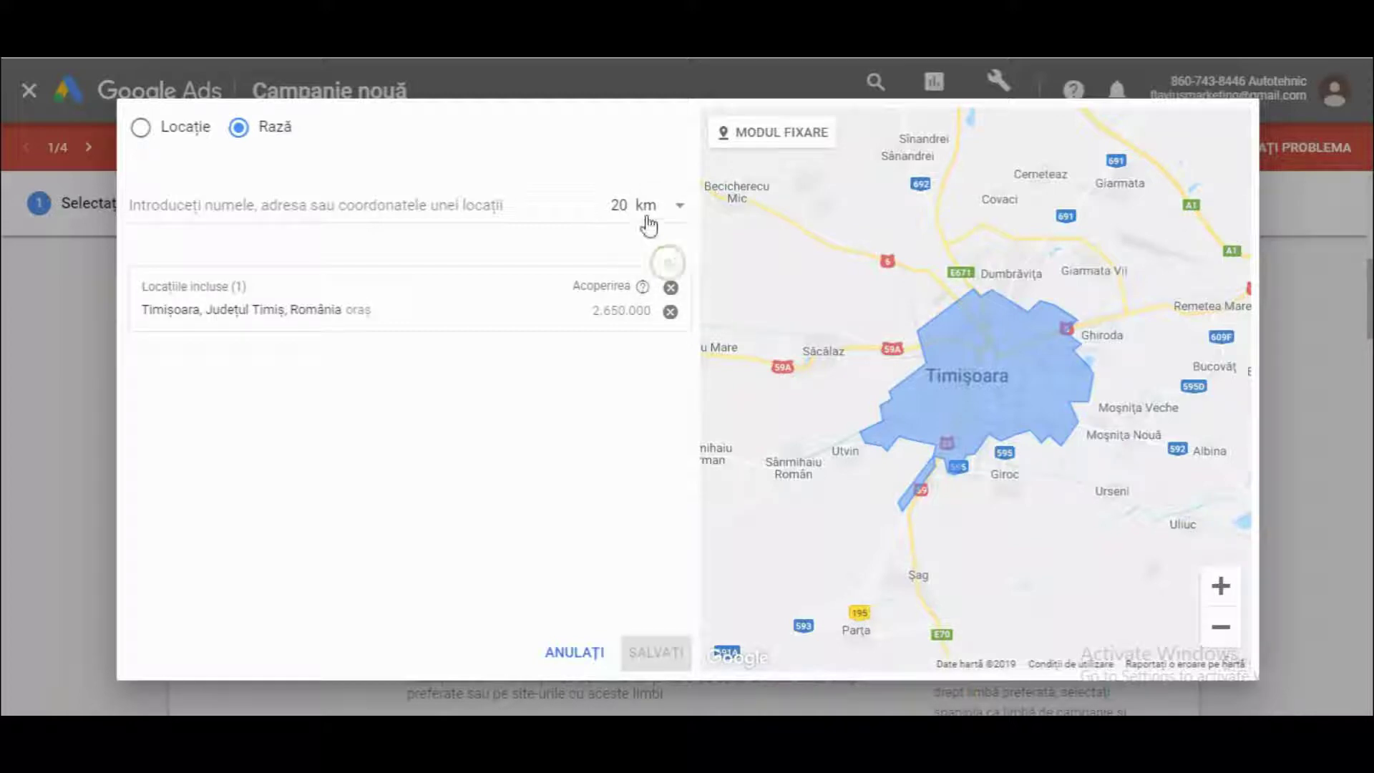
{"action": "left_click", "coordinate": [617, 205]}
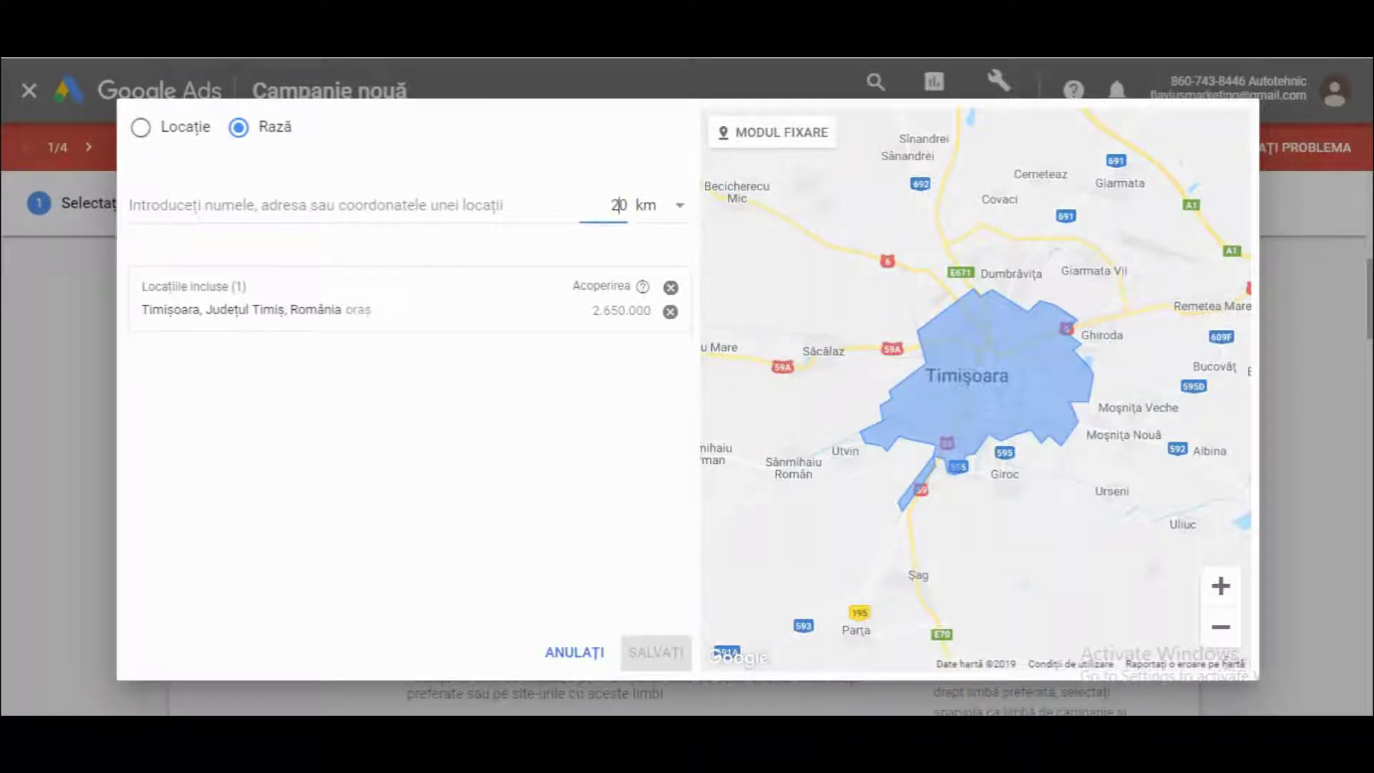
{"action": "key", "text": "Delete"}
- Include a 2 km radius around Timișoara and remove the whole-city Timișoara location from the included locations
{"action": "left_click", "coordinate": [390, 205]}
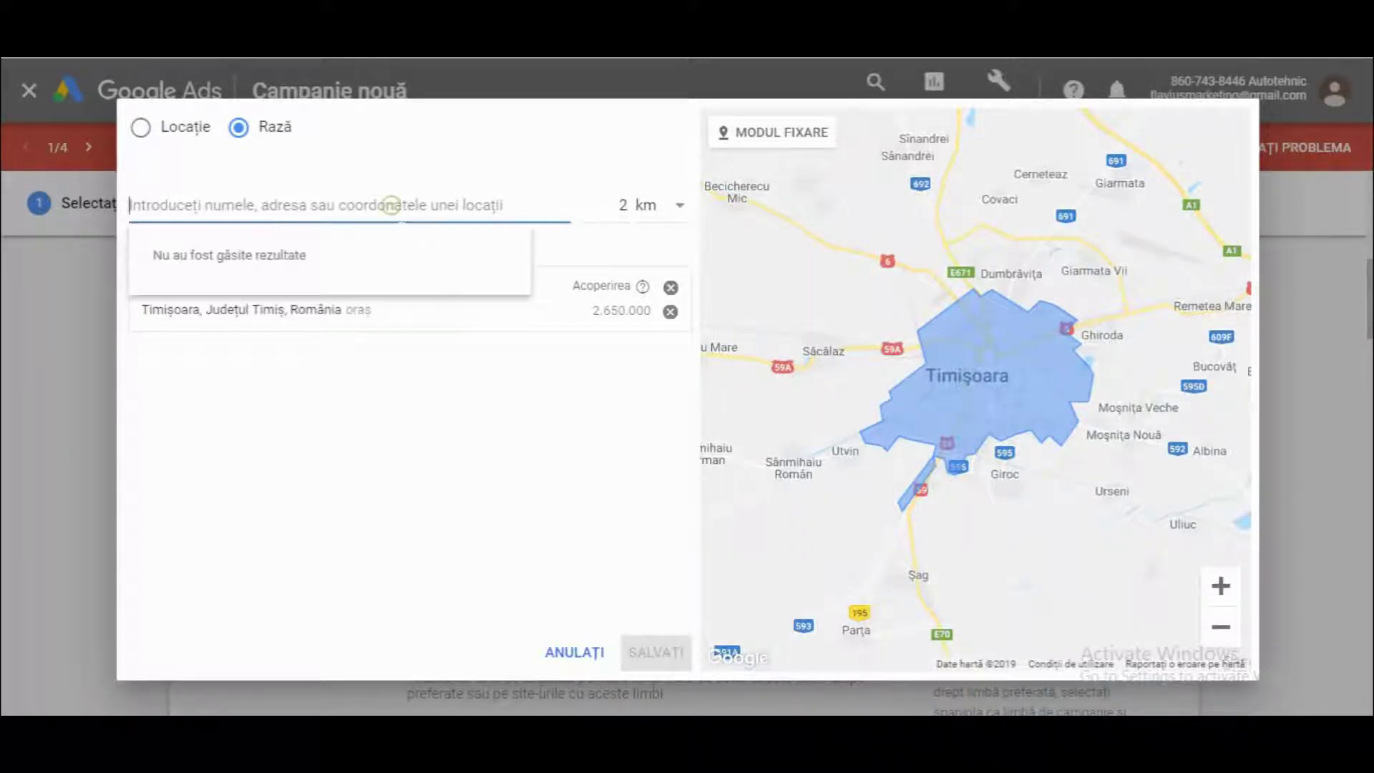
{"action": "type", "text": "Timiso"}
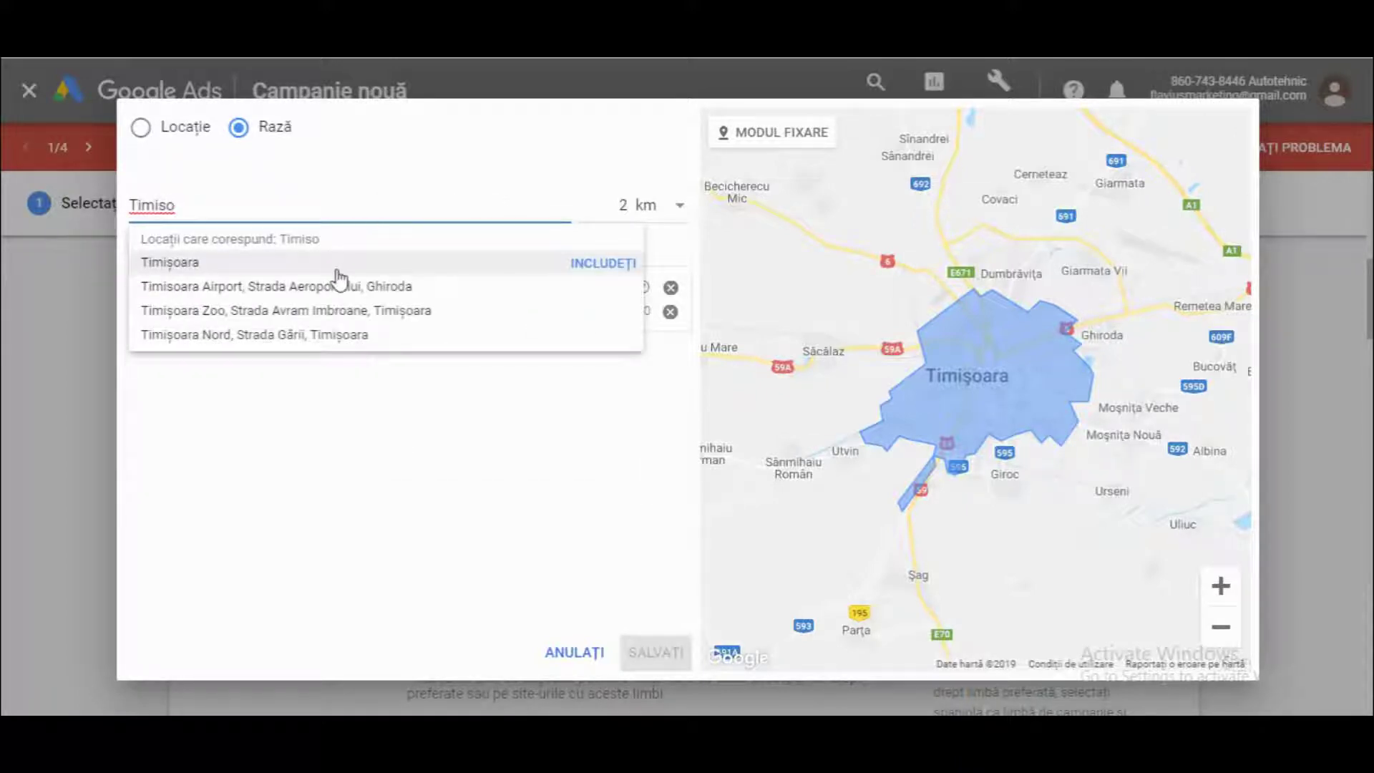
{"action": "left_click", "coordinate": [336, 266]}
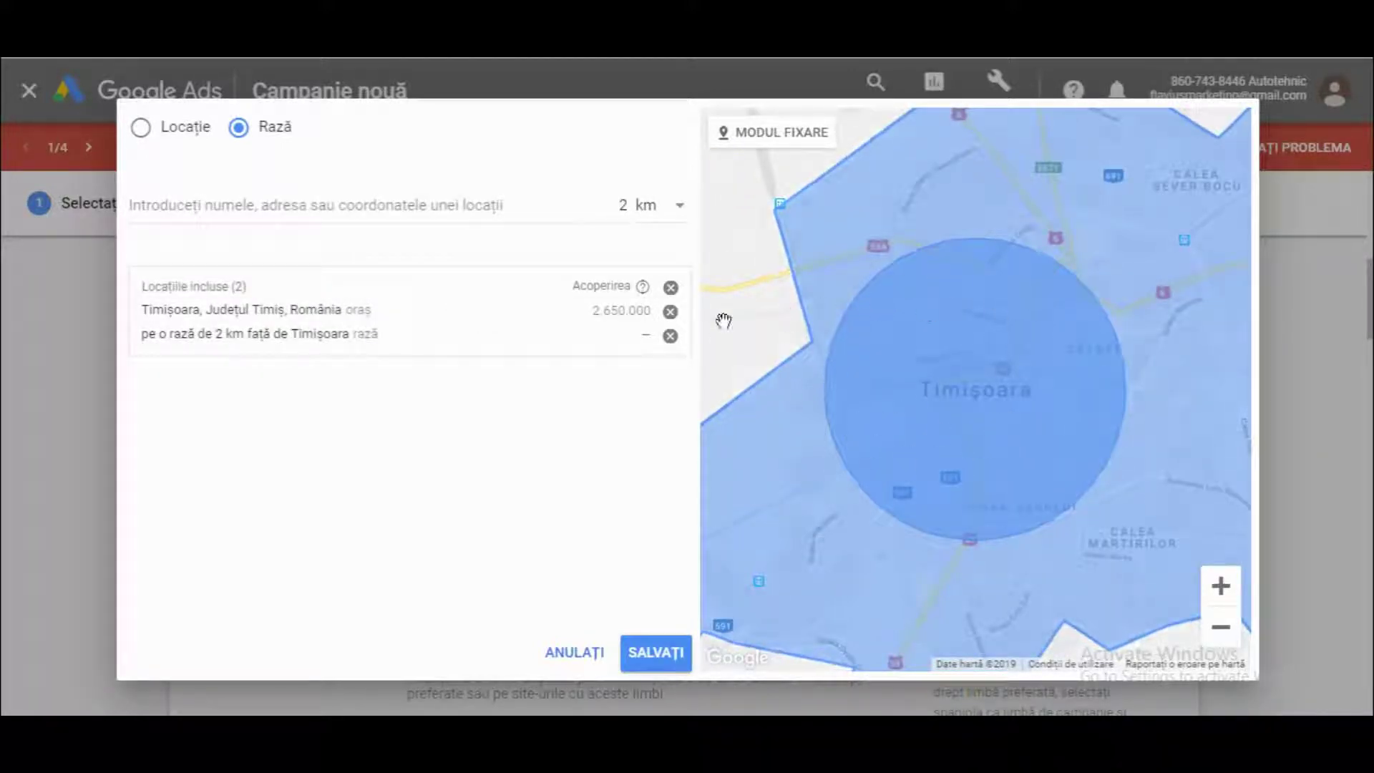
{"action": "left_click", "coordinate": [671, 313]}
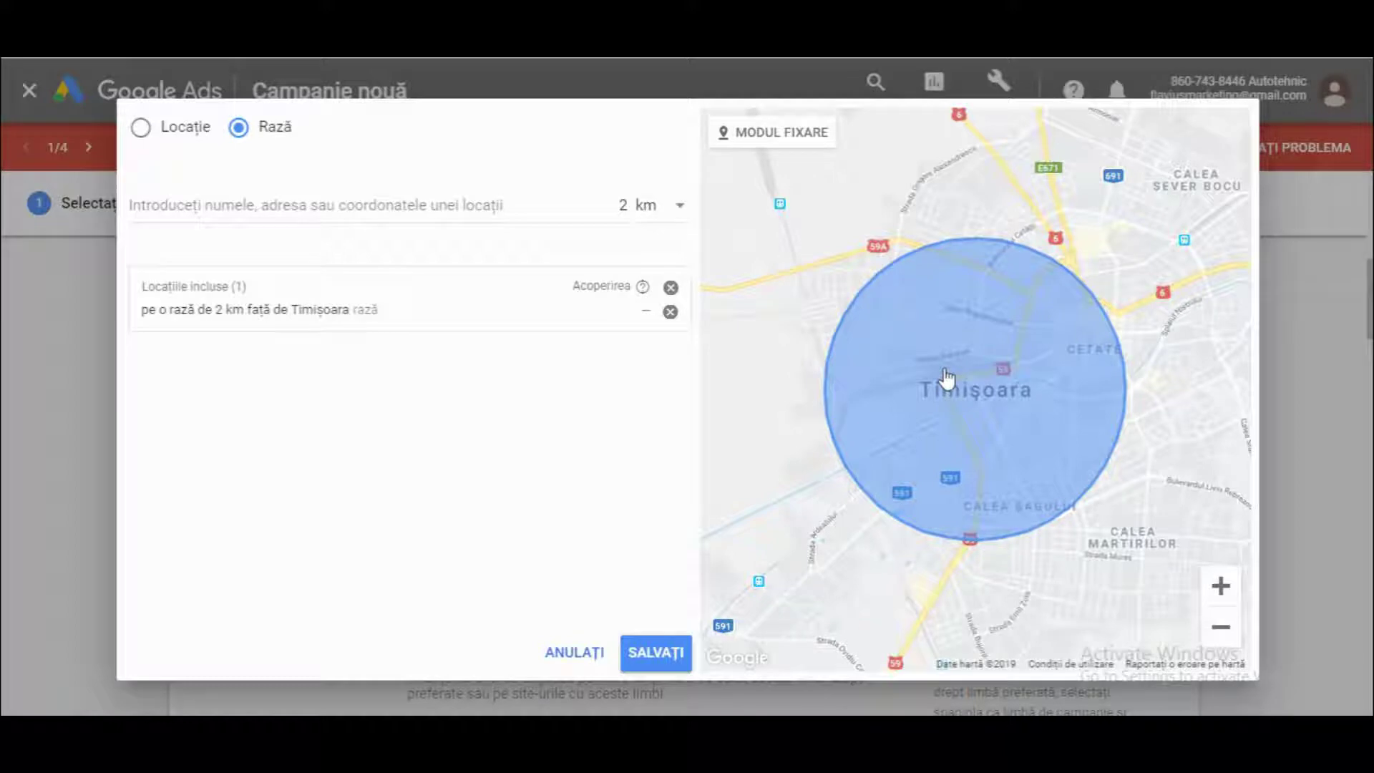
- Include a 2 km radius around Stadion Dan Păltinișanu, Timișoara, and remove the radius around Timișoara
{"action": "left_click", "coordinate": [505, 206]}
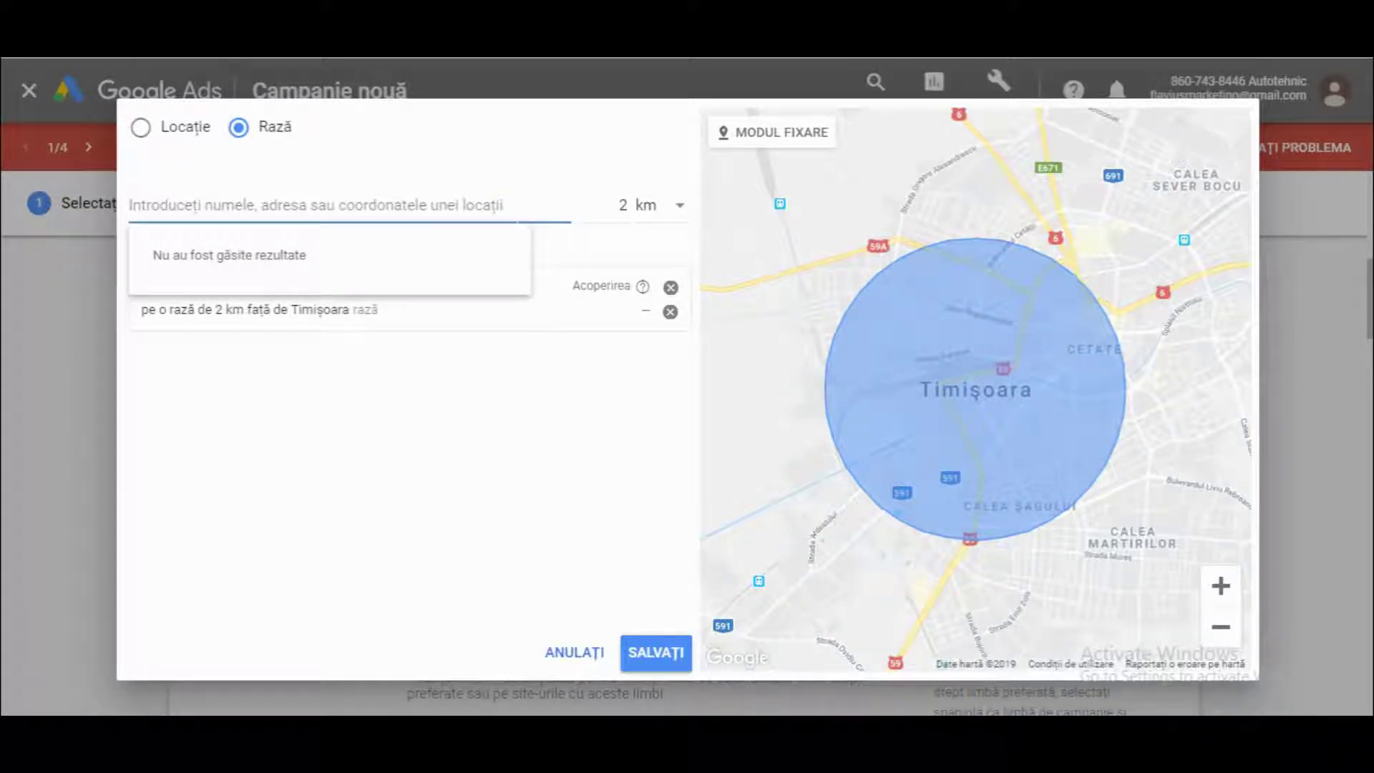
{"action": "type", "text": "Stadi"}
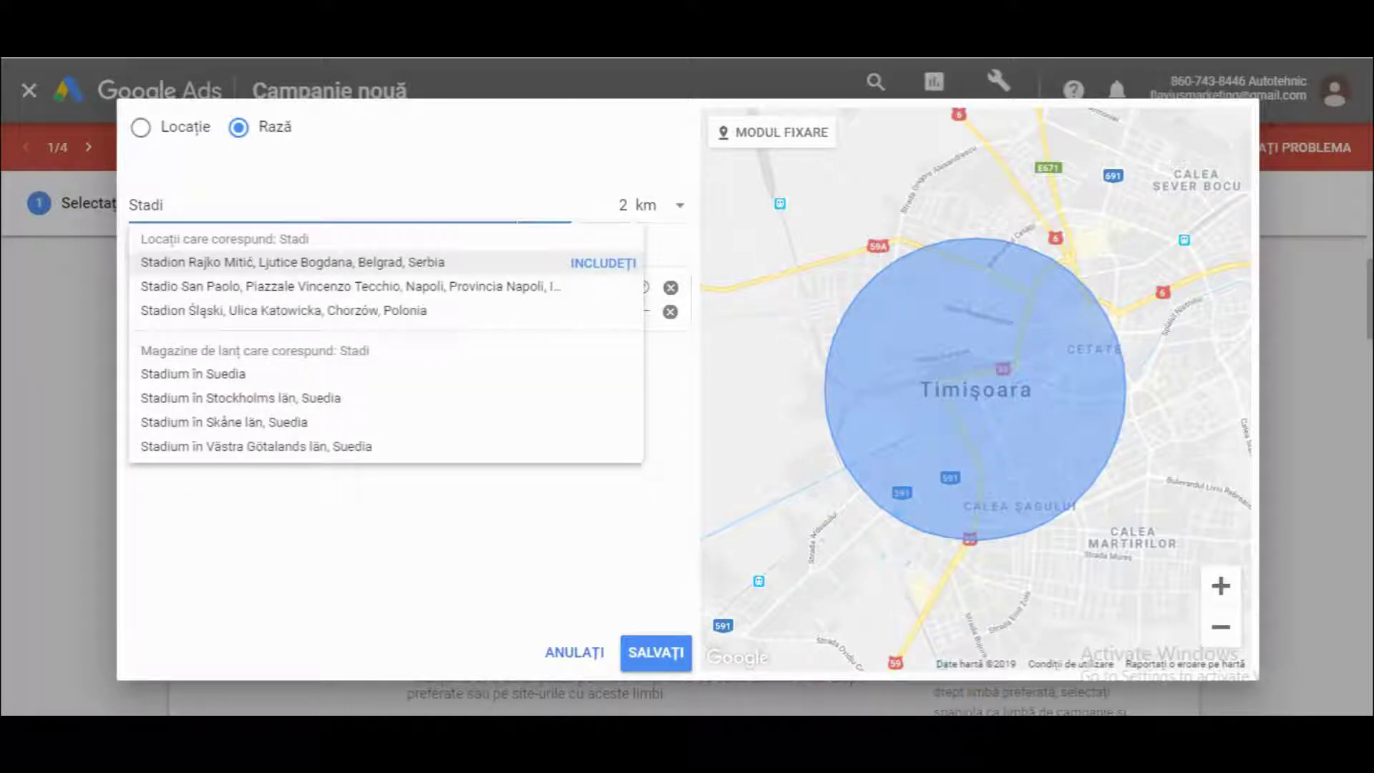
{"action": "type", "text": "on"}
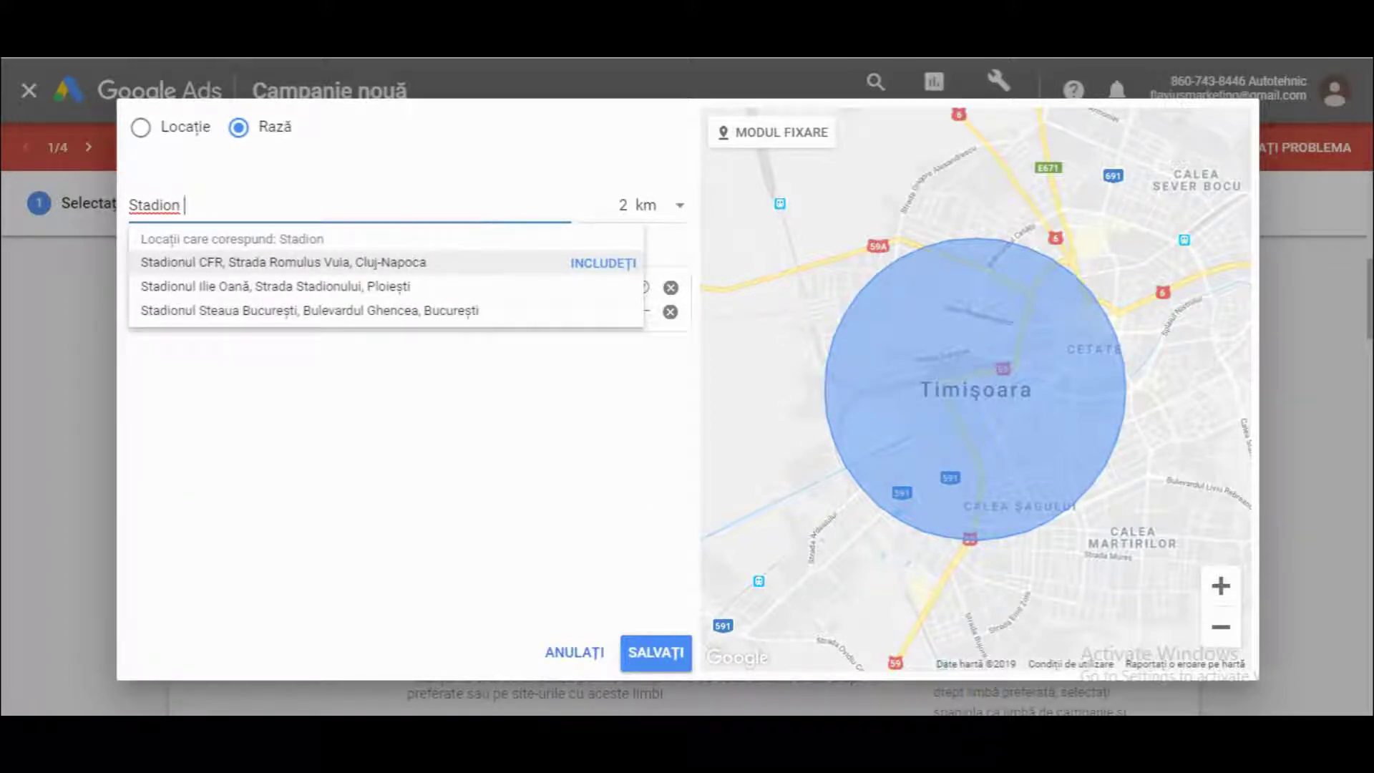
{"action": "type", "text": " Dan"}
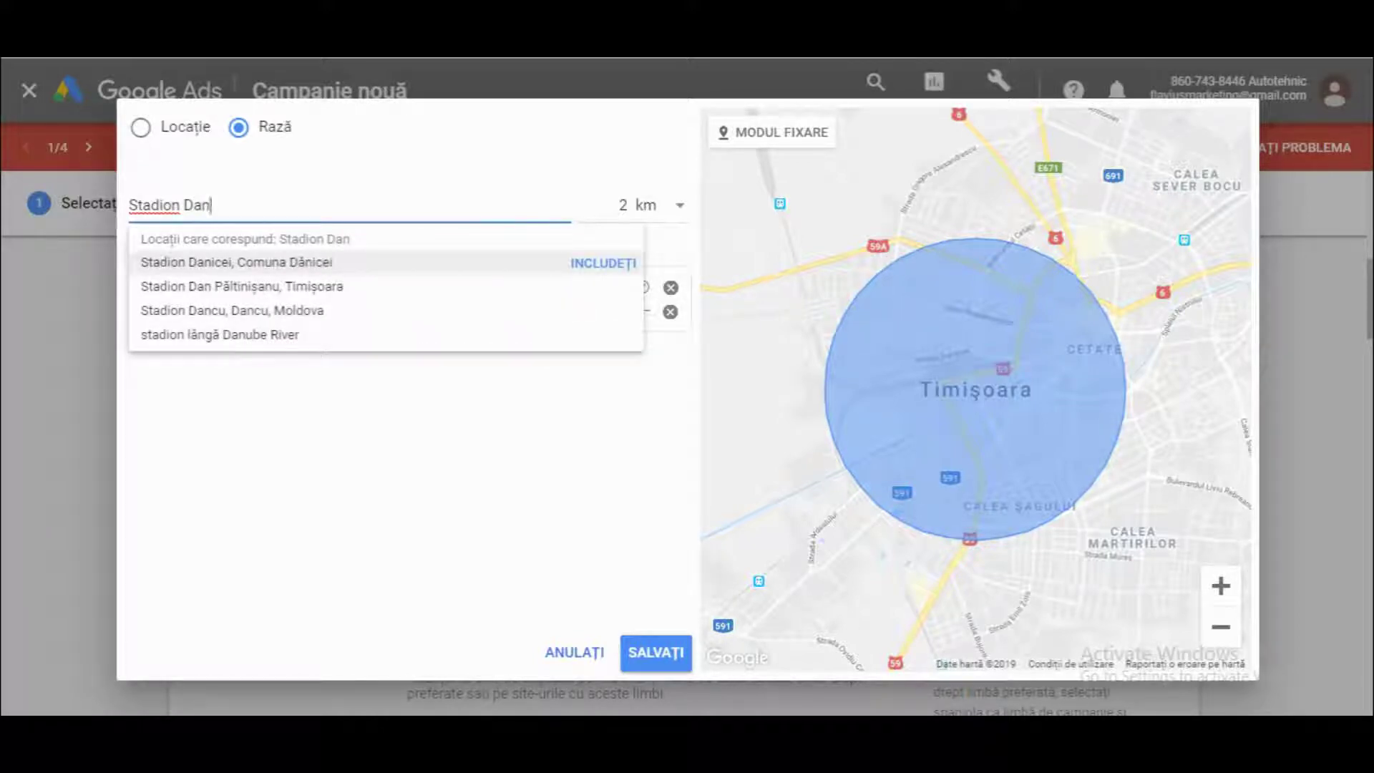
{"action": "key", "text": "BackSpace"}
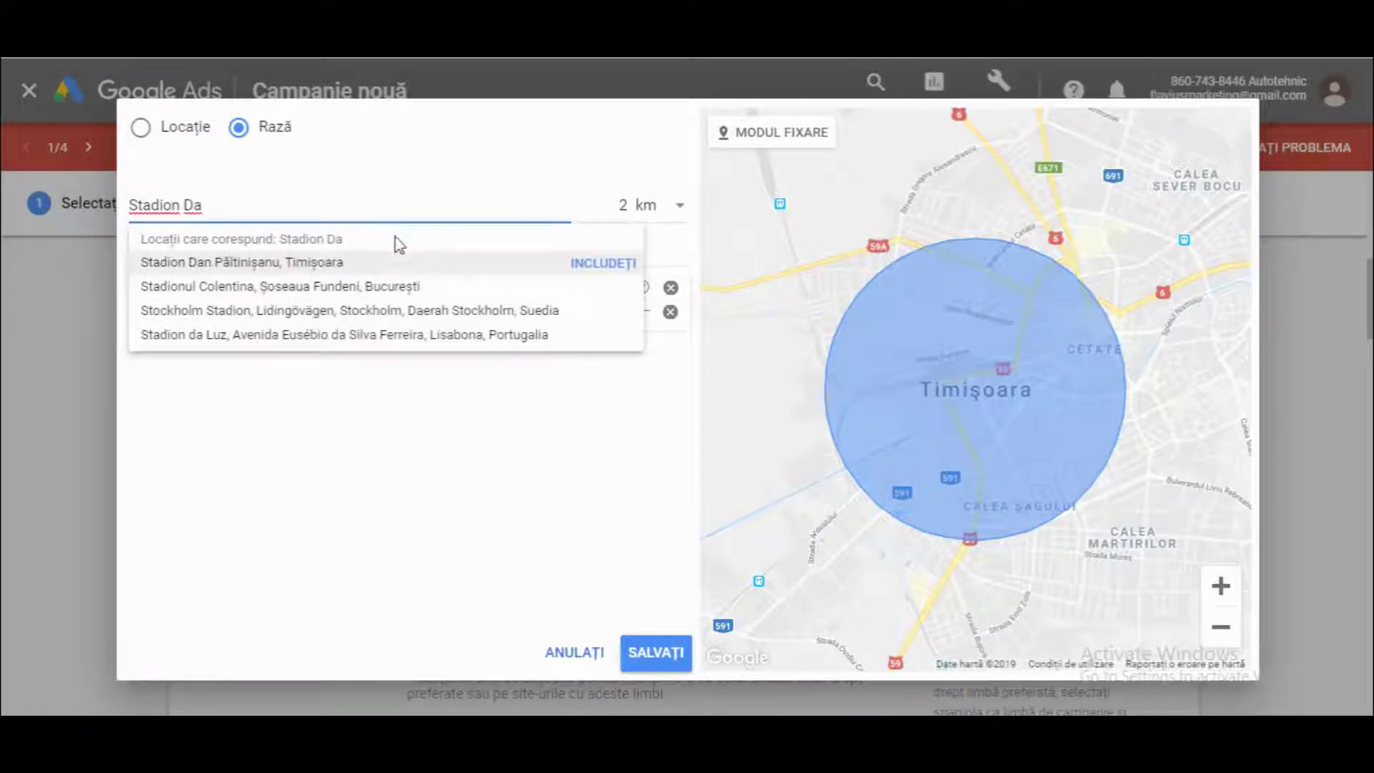
{"action": "left_click", "coordinate": [387, 264]}
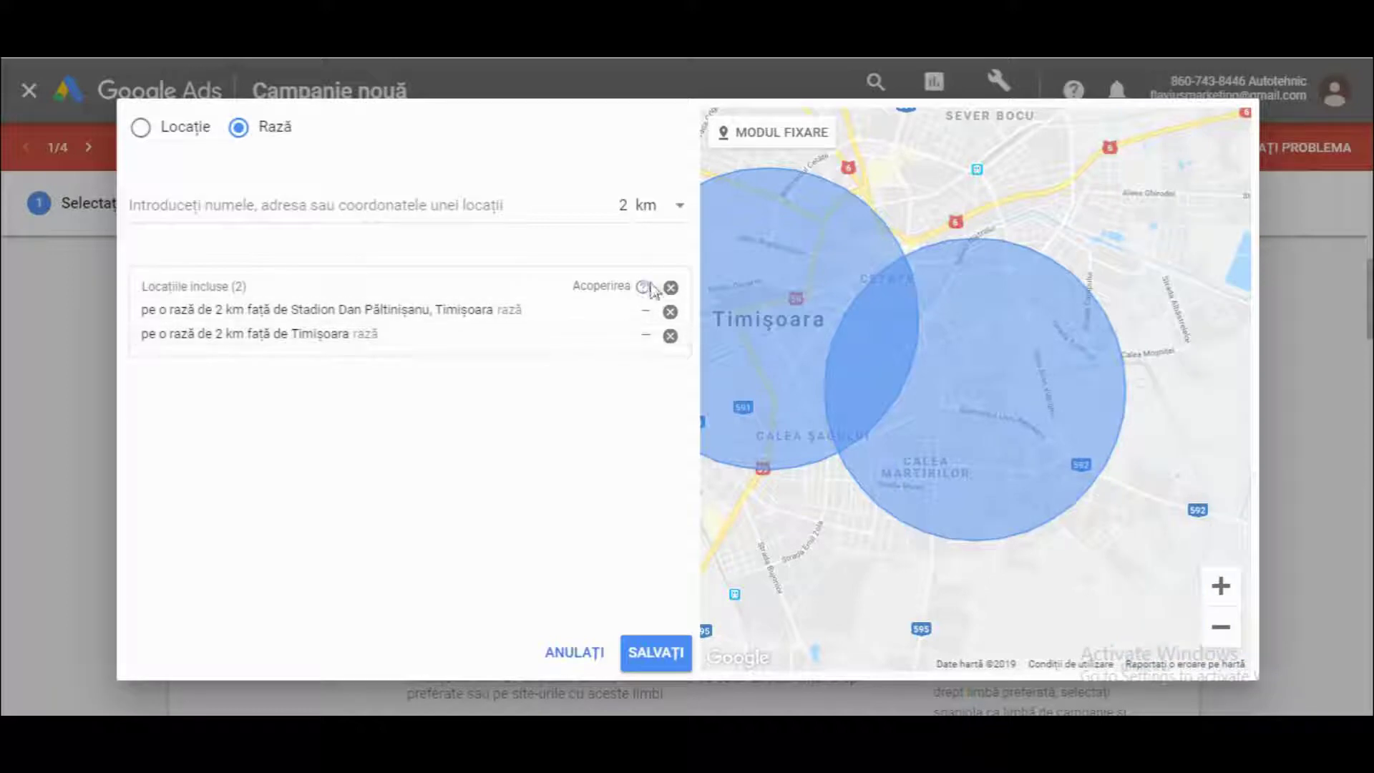
{"action": "left_click", "coordinate": [670, 334]}
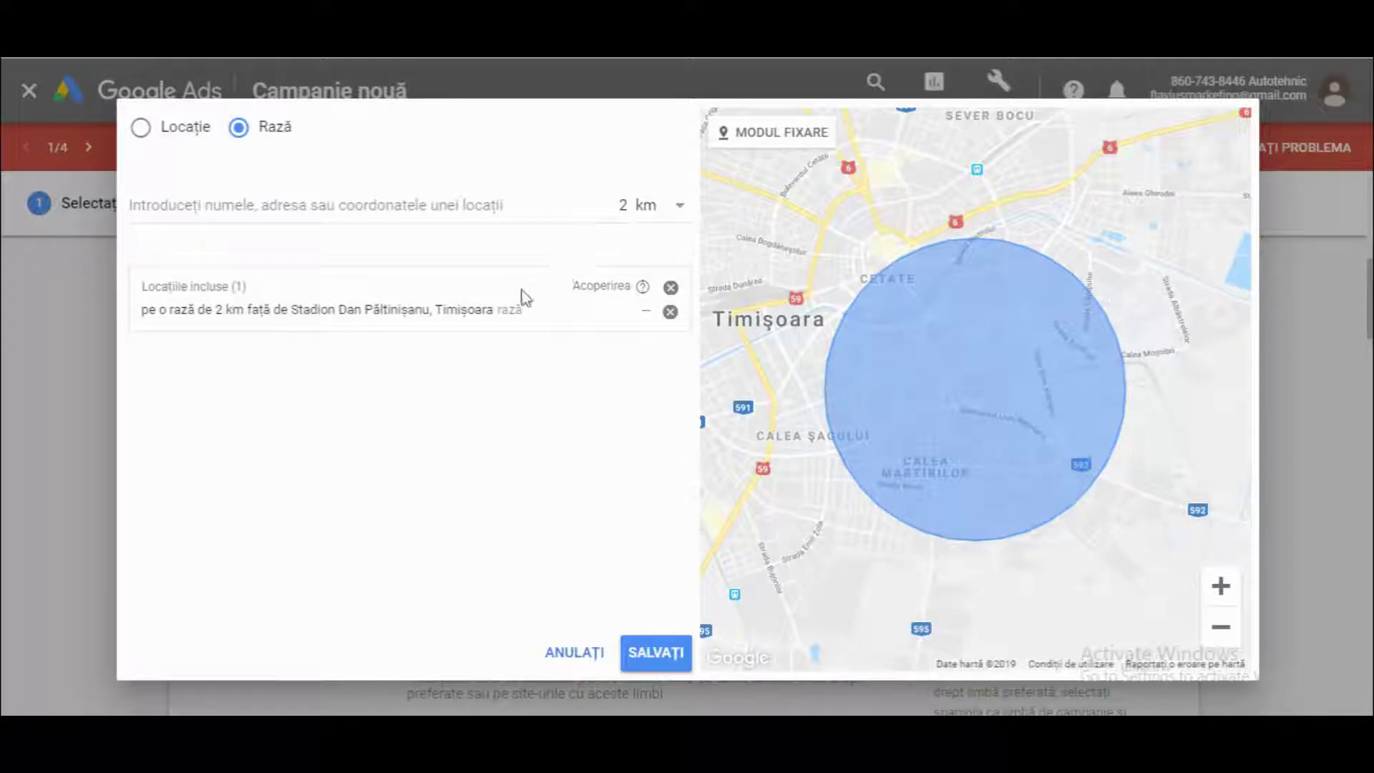
- Find Bulevardul Revoluției din 1989, Timișoara, and include a 2 km radius around it
{"action": "left_click", "coordinate": [447, 205]}
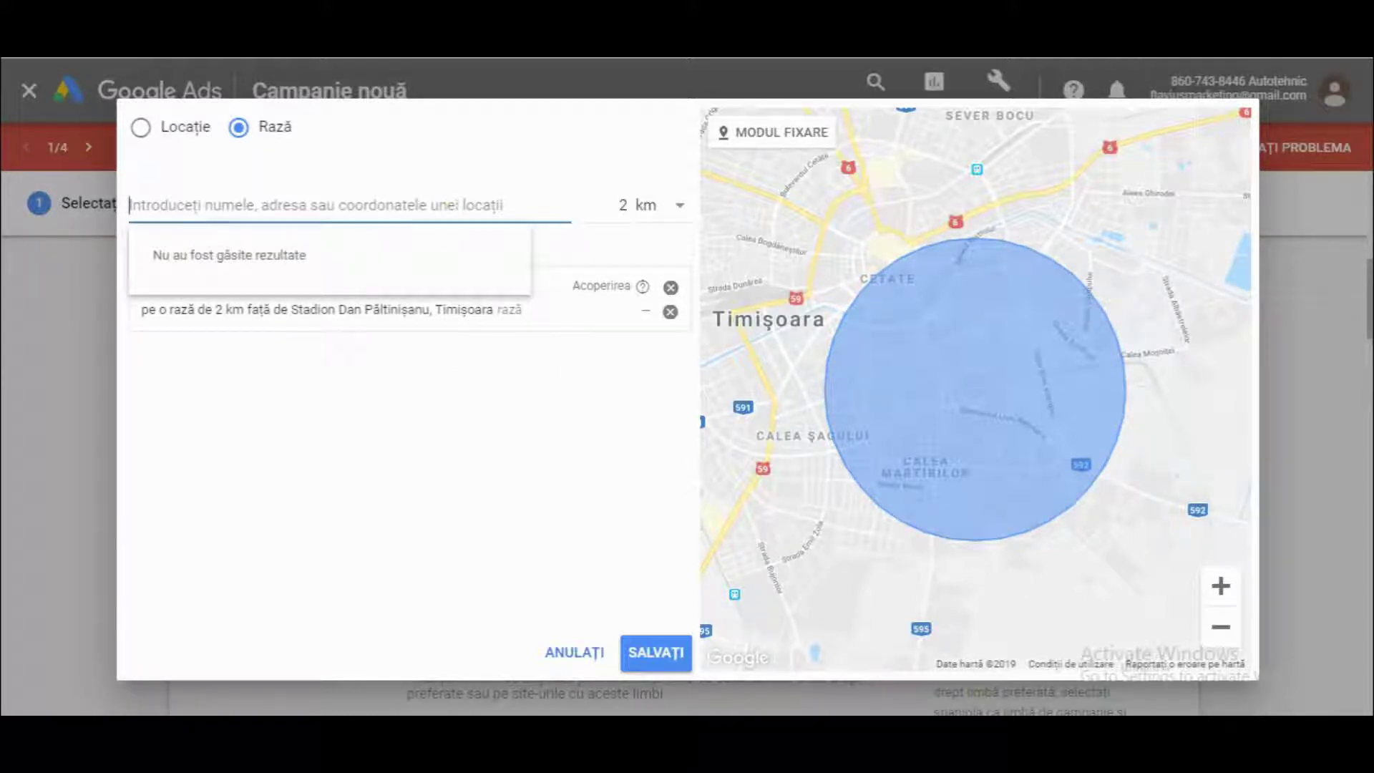
{"action": "type", "text": "Strada"}
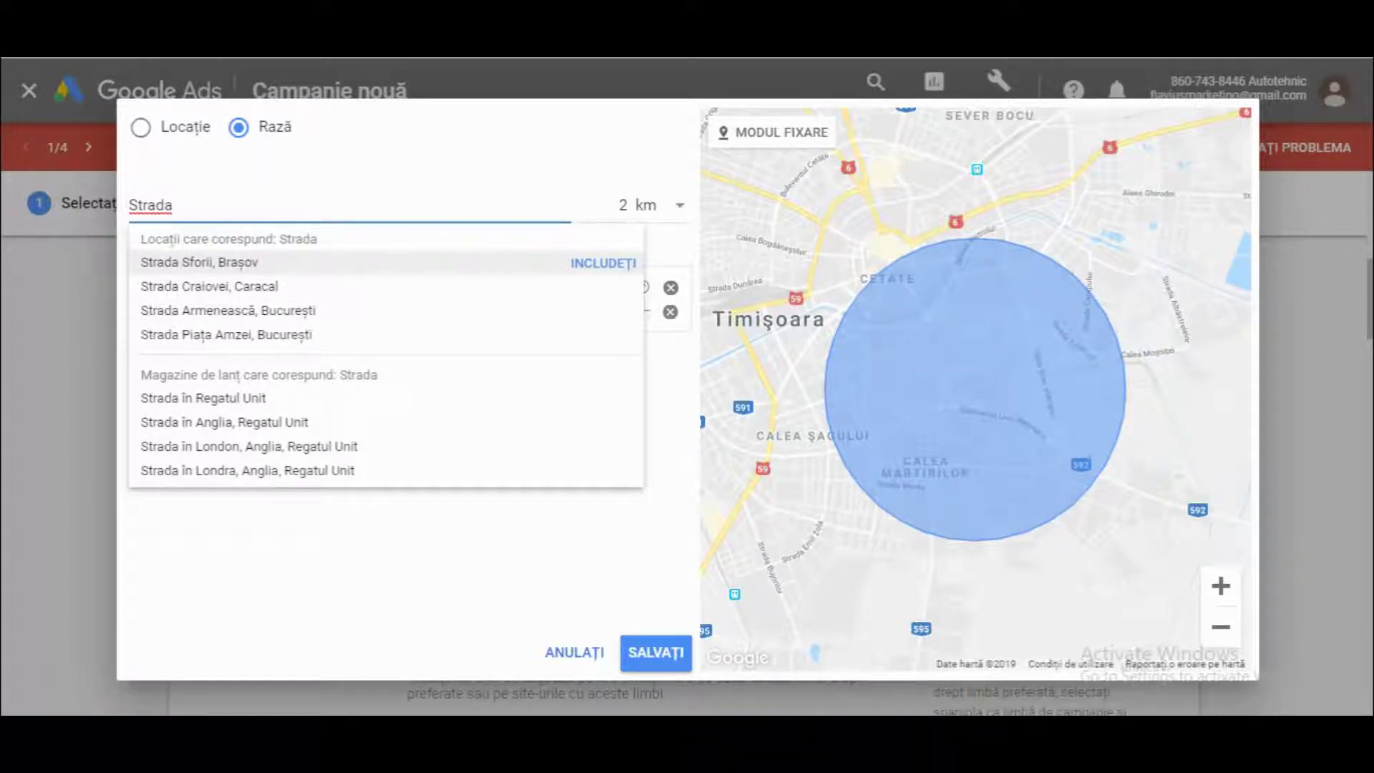
{"action": "key", "text": "ctrl+a"}
{"action": "type", "text": "Bd"}
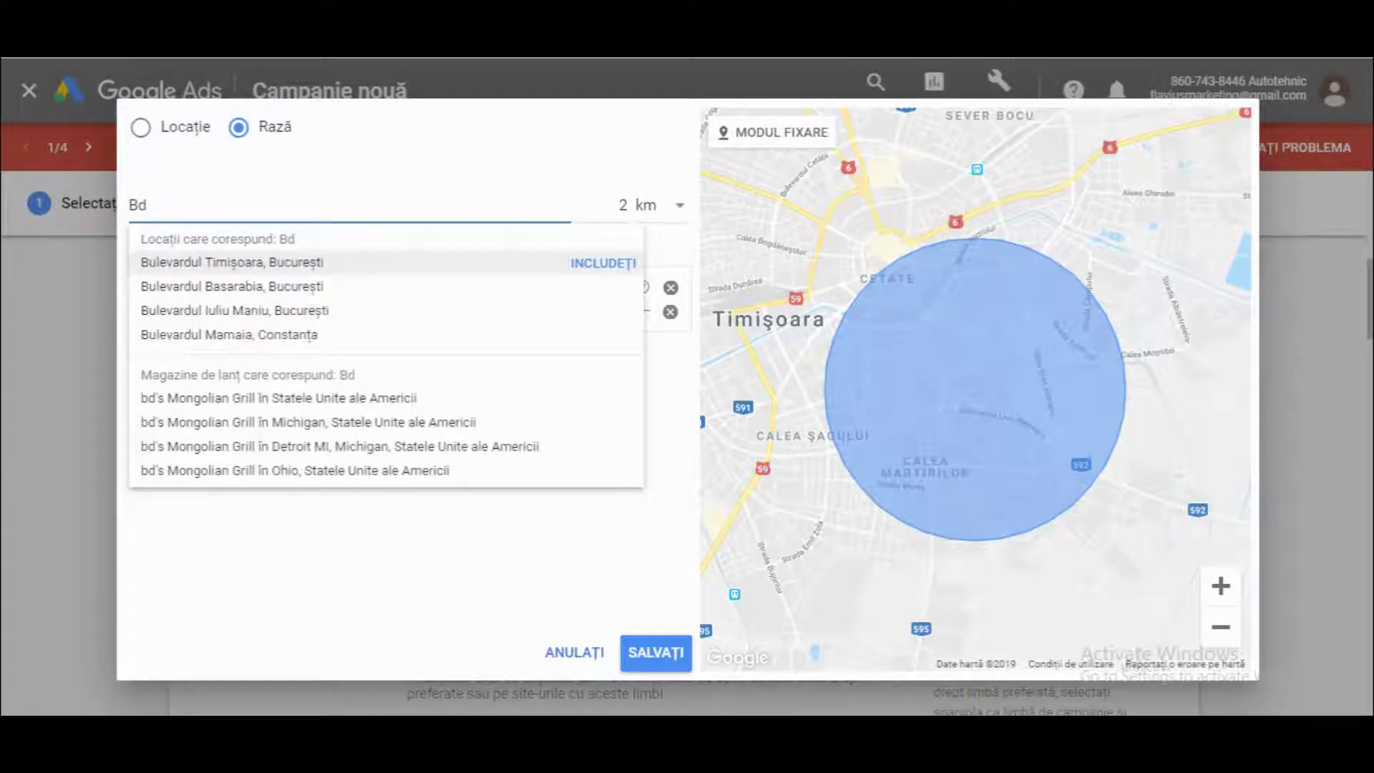
{"action": "type", "text": "v"}
{"action": "key", "text": "BackSpace"}
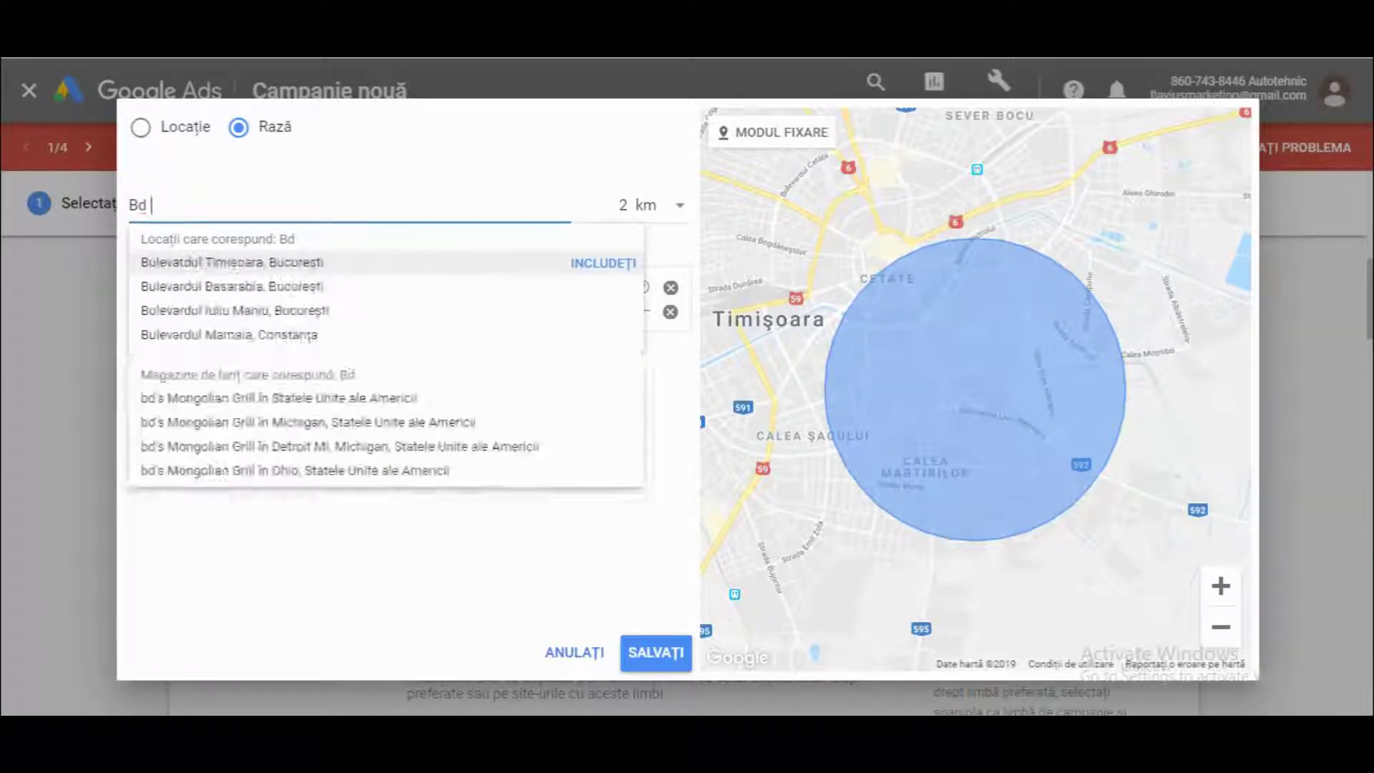
{"action": "type", "text": "revol"}
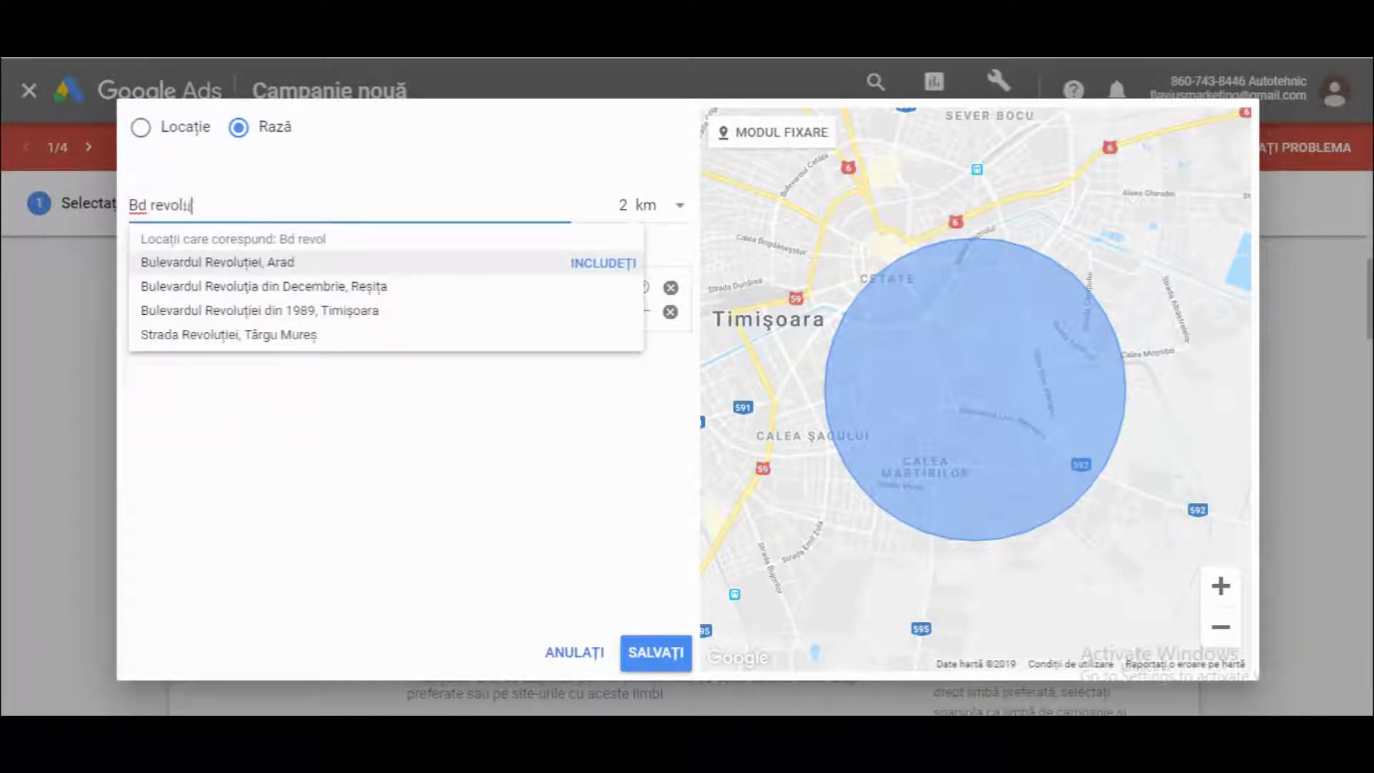
{"action": "type", "text": "u"}
{"action": "left_click", "coordinate": [367, 310]}
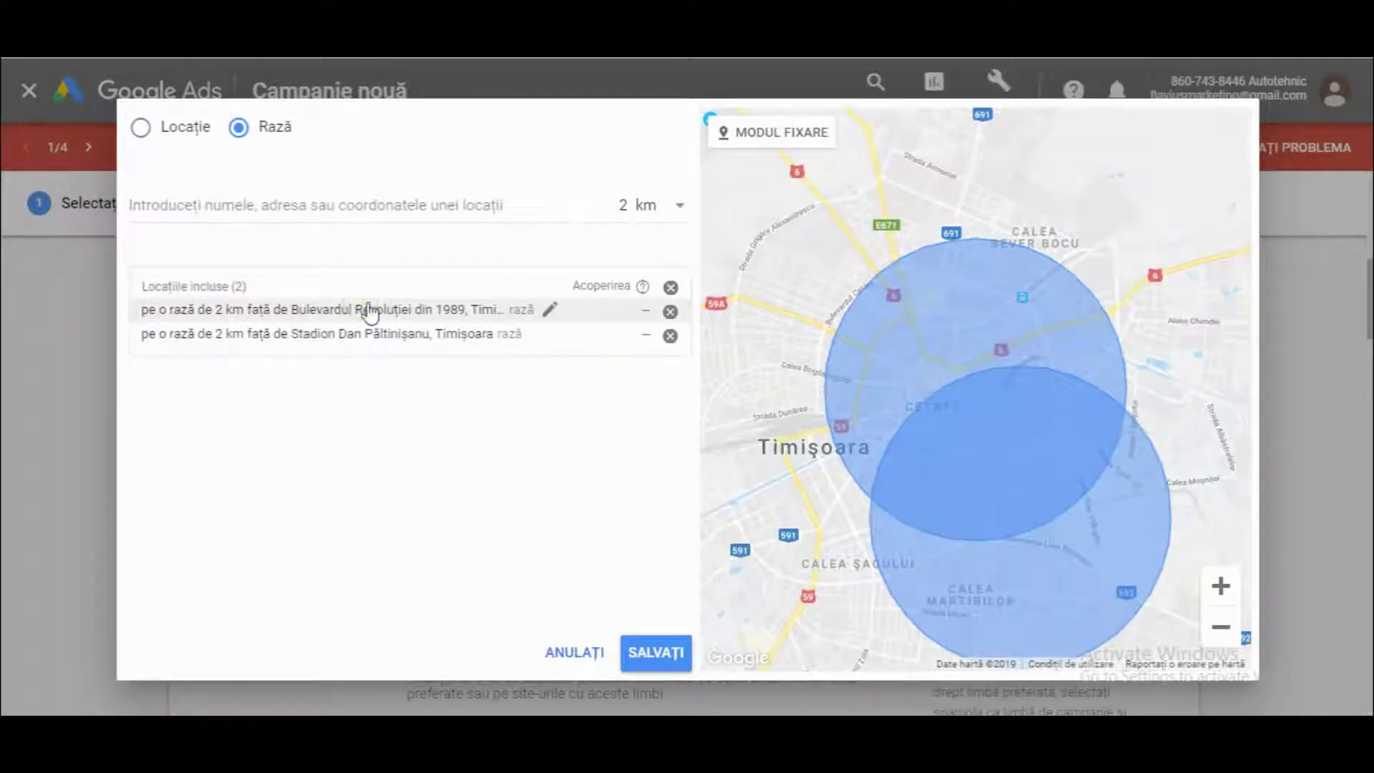
- Switch back to targeting by location (Locație) and remove the radius around Stadion Dan Păltinișanu
{"action": "left_click", "coordinate": [146, 130]}
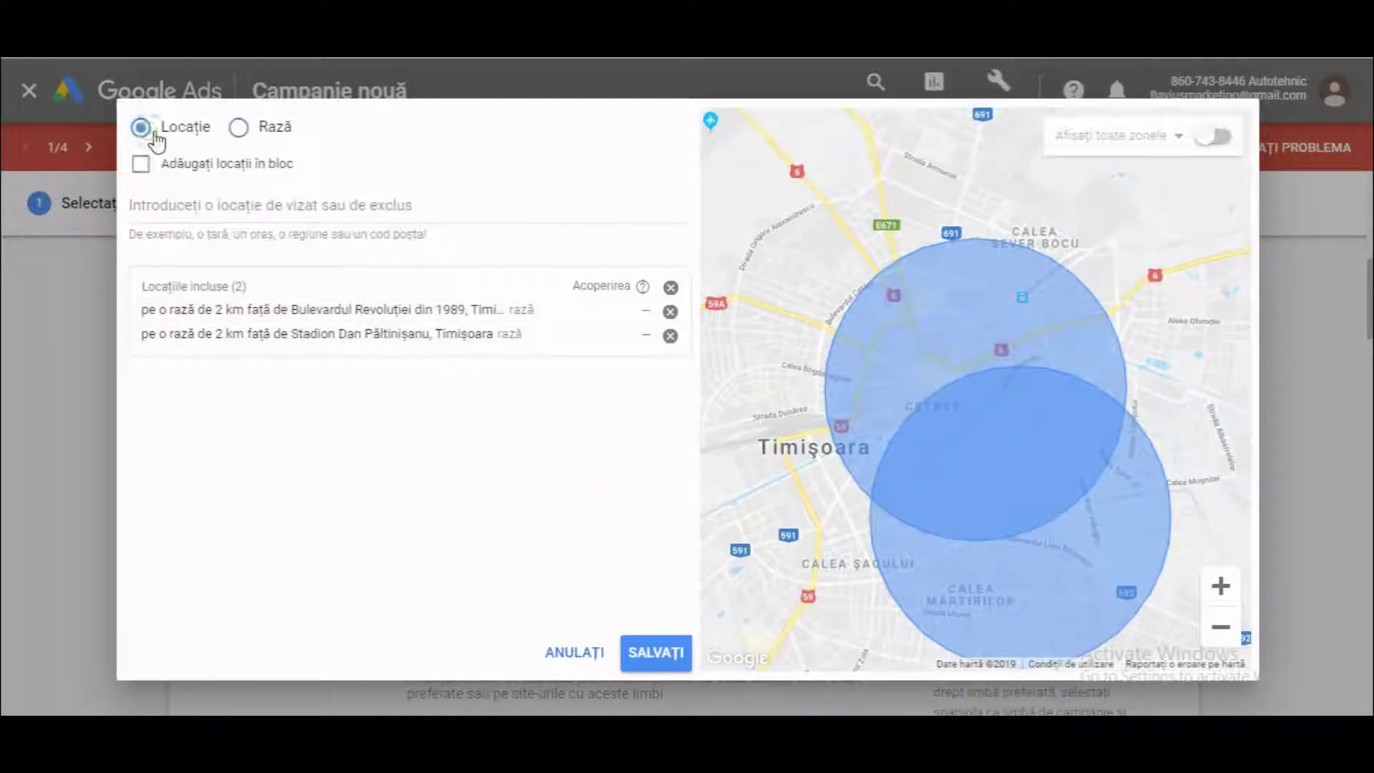
{"action": "left_click", "coordinate": [669, 335]}
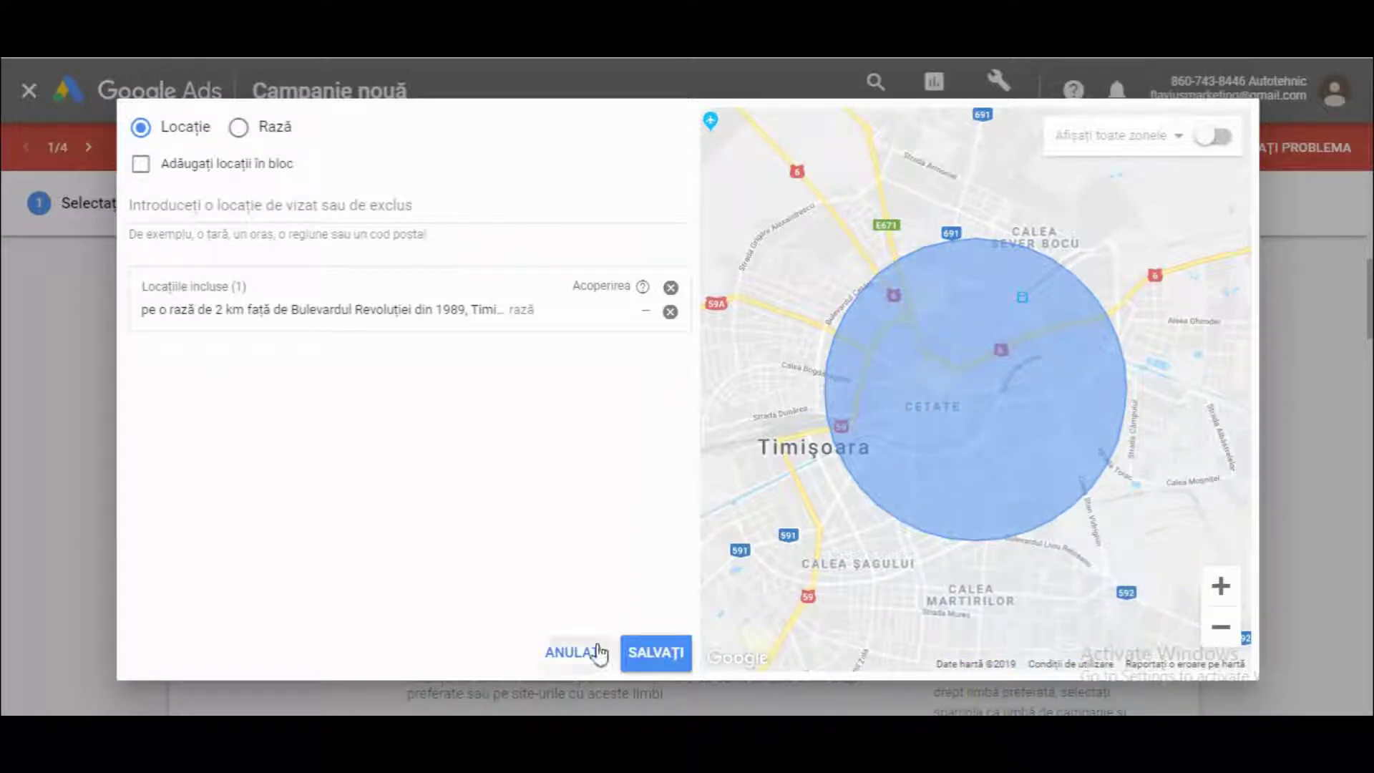
- Discard the advanced location search changes and review the targeting and exclusion choices under Opțiuni privind locațiile
{"action": "left_click", "coordinate": [573, 652]}
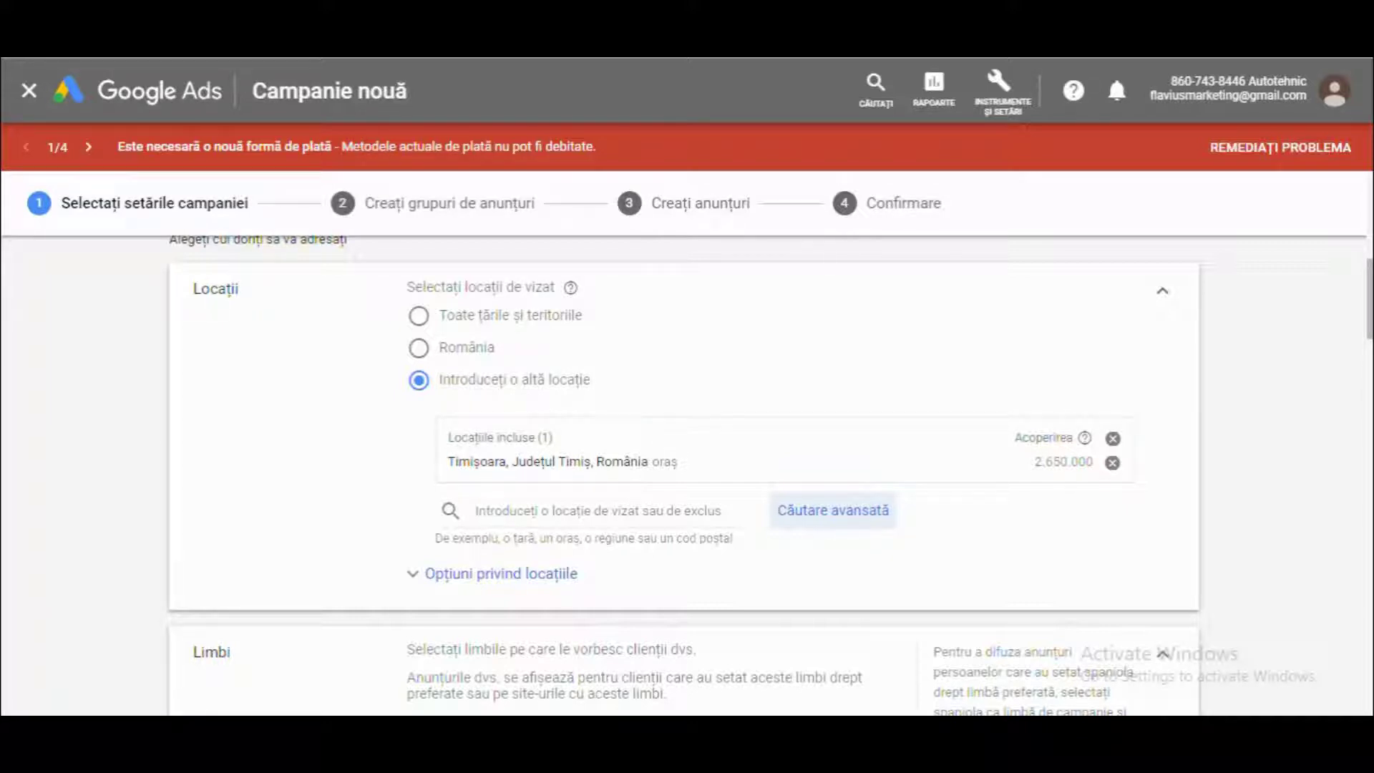
{"action": "left_click", "coordinate": [540, 588]}
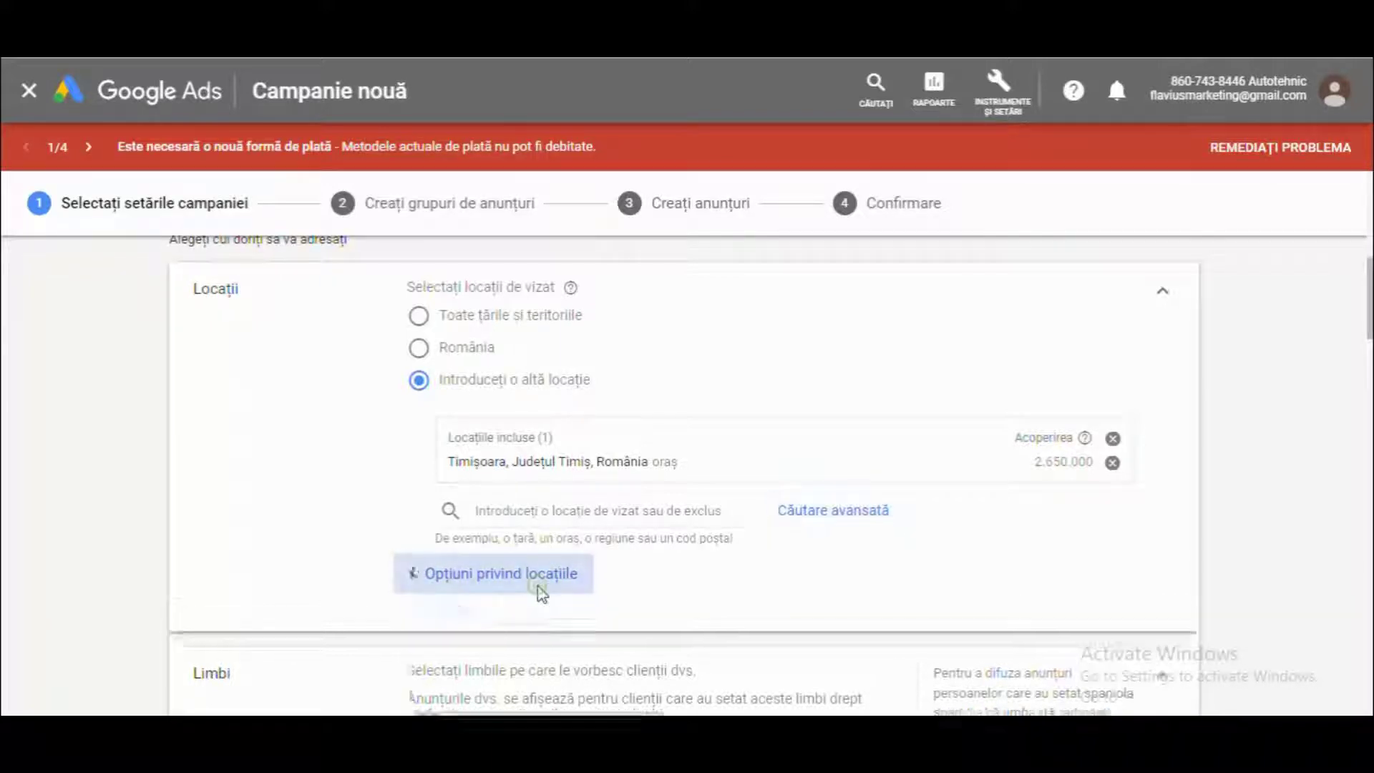
{"action": "scroll", "coordinate": [544, 593], "scroll_direction": "down", "scroll_amount": 3}
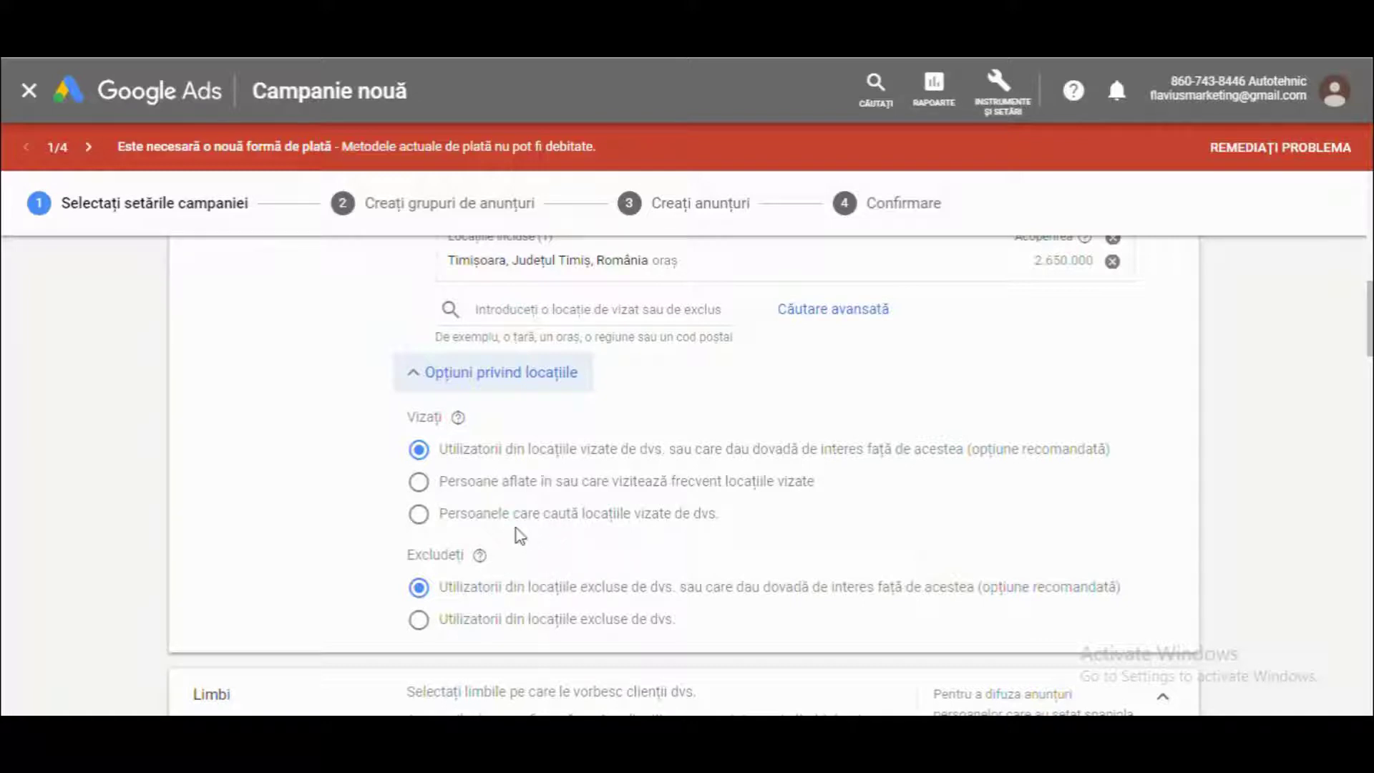
{"action": "scroll", "coordinate": [481, 557], "scroll_direction": "down", "scroll_amount": 1}
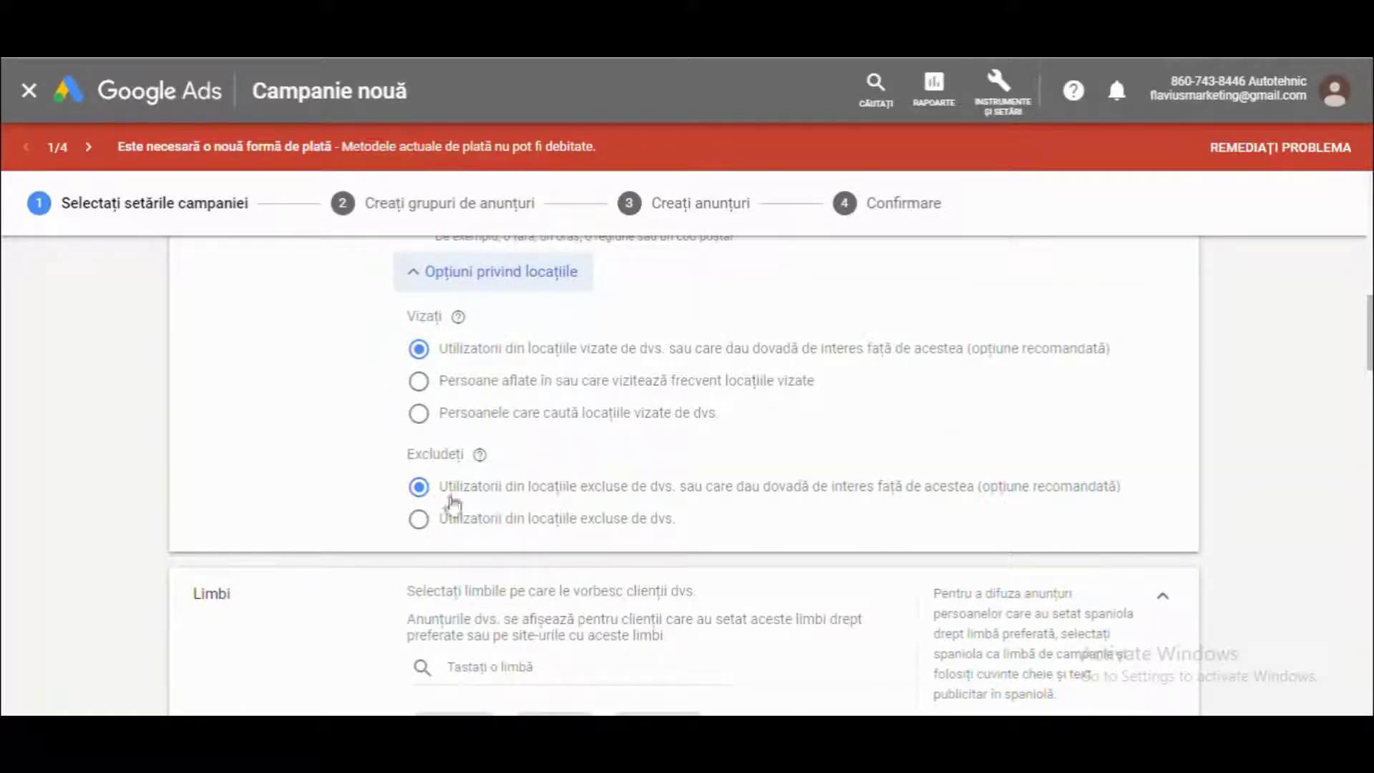
- Look through the languages available for the campaign in the Limbi section without changing the selection
{"action": "scroll", "coordinate": [714, 538], "scroll_direction": "down", "scroll_amount": 3}
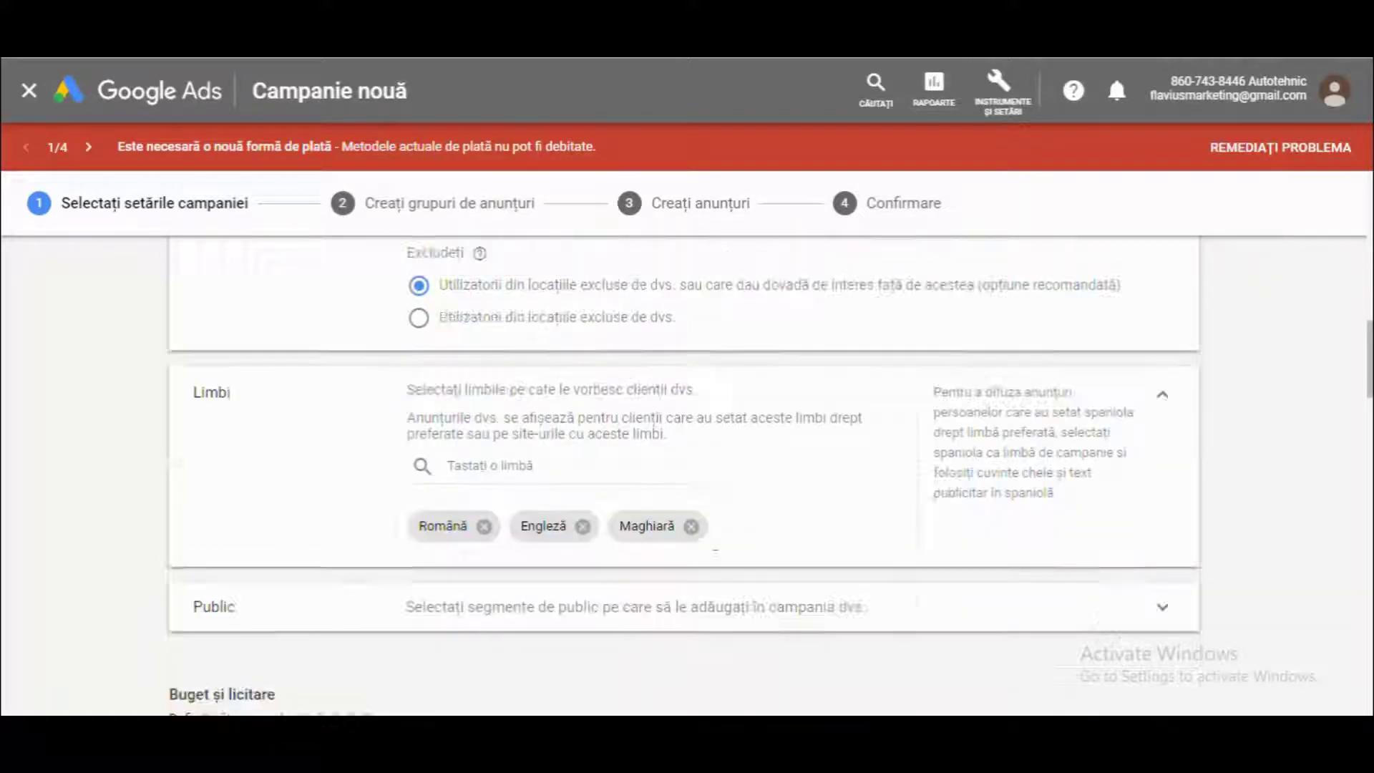
{"action": "left_click", "coordinate": [543, 467]}
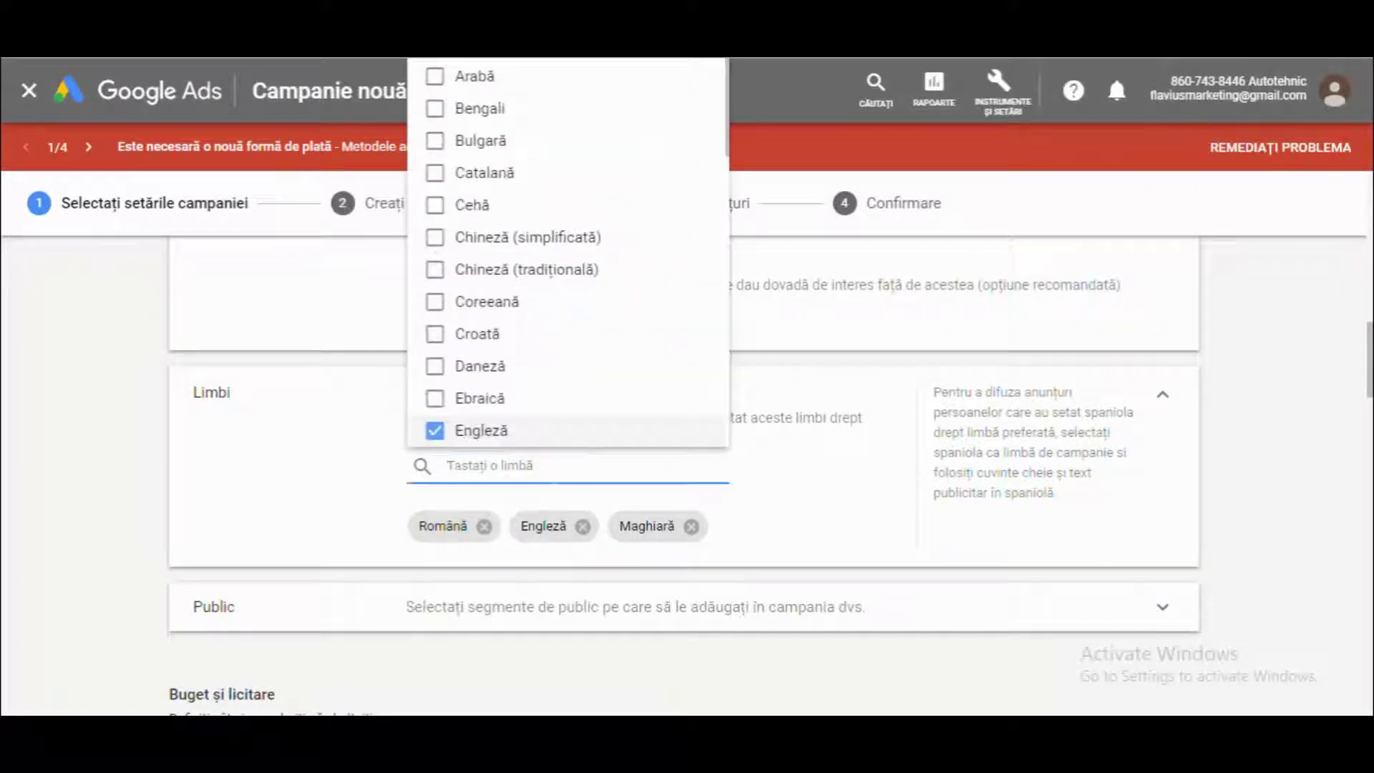
{"action": "left_click", "coordinate": [281, 429]}
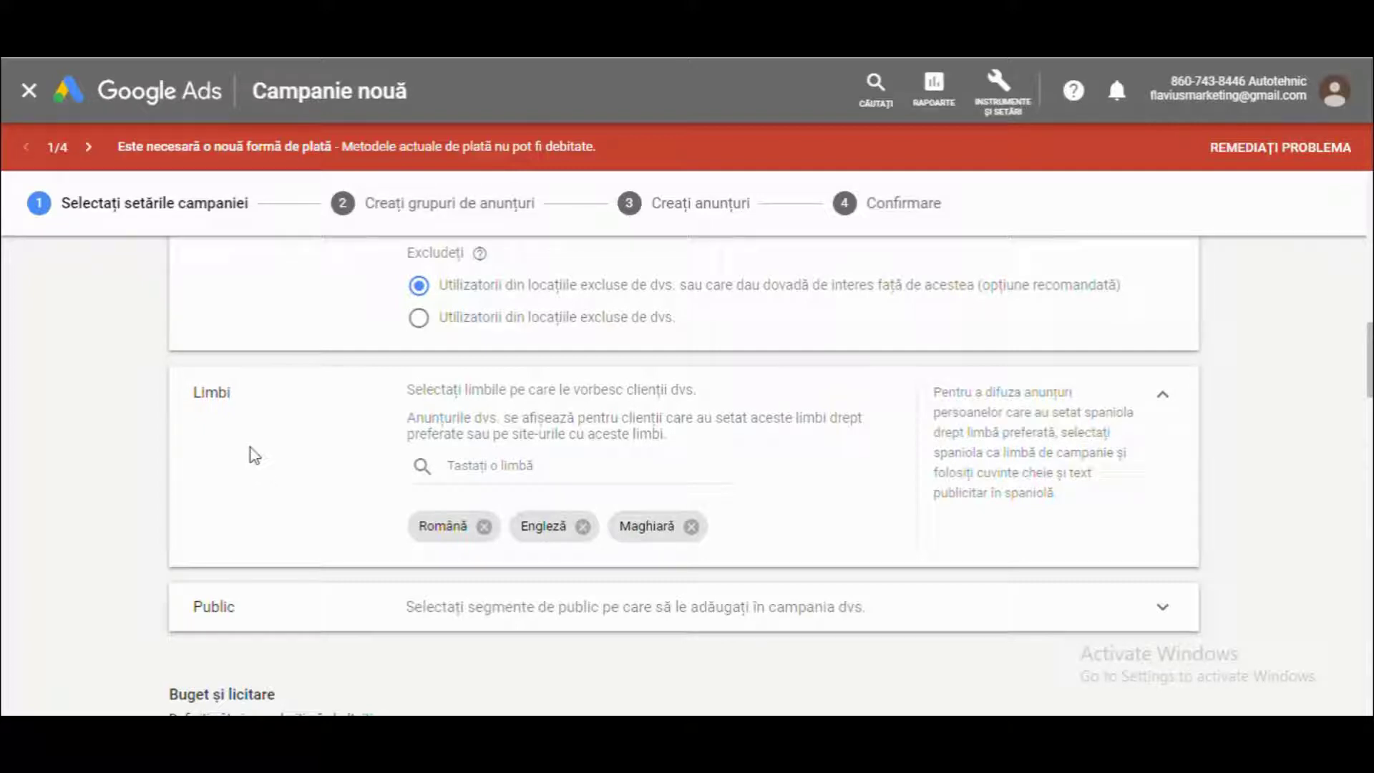
- Expand the Public section and examine its audience segment selector and targeting settings
{"action": "scroll", "coordinate": [254, 458], "scroll_direction": "down", "scroll_amount": 2}
{"action": "scroll", "coordinate": [528, 547], "scroll_direction": "down", "scroll_amount": 2}
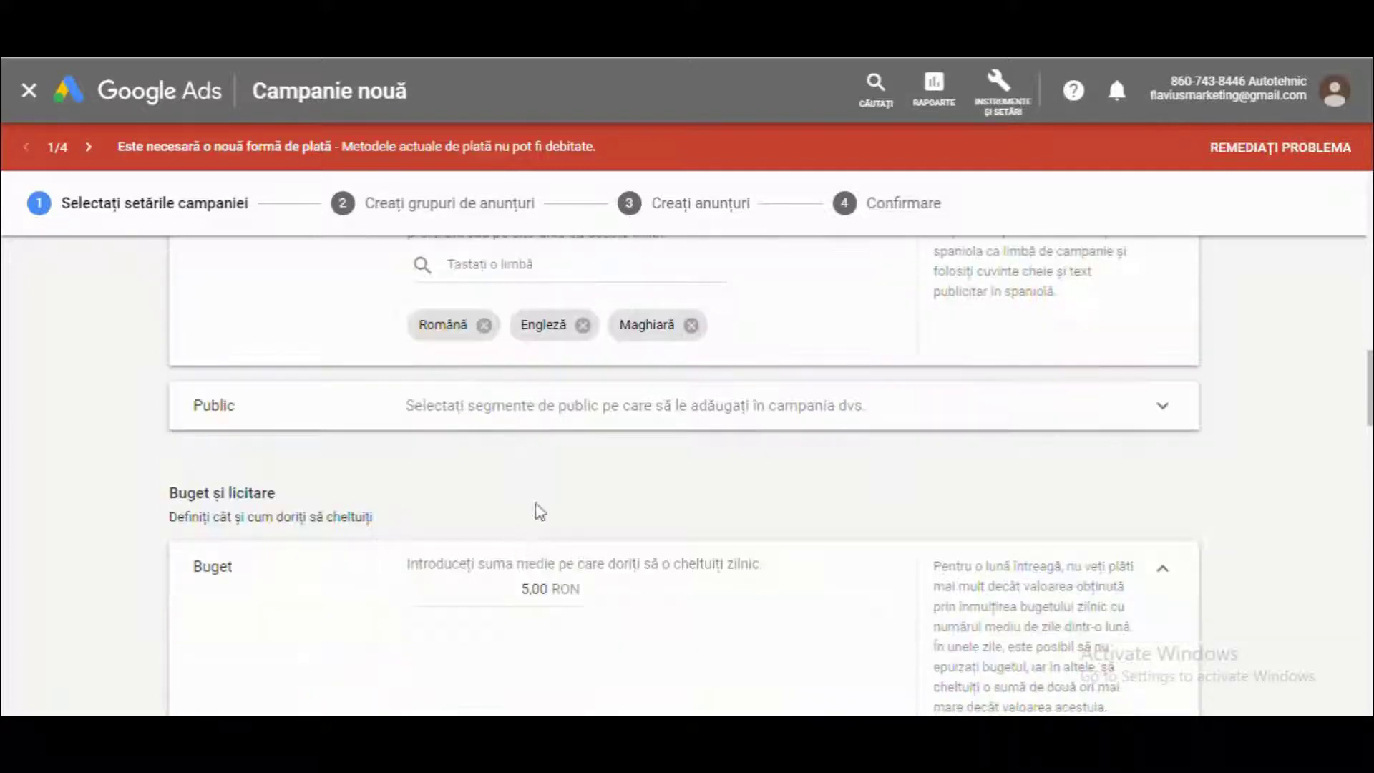
{"action": "left_click", "coordinate": [608, 419]}
{"action": "scroll", "coordinate": [604, 423], "scroll_direction": "down", "scroll_amount": 2}
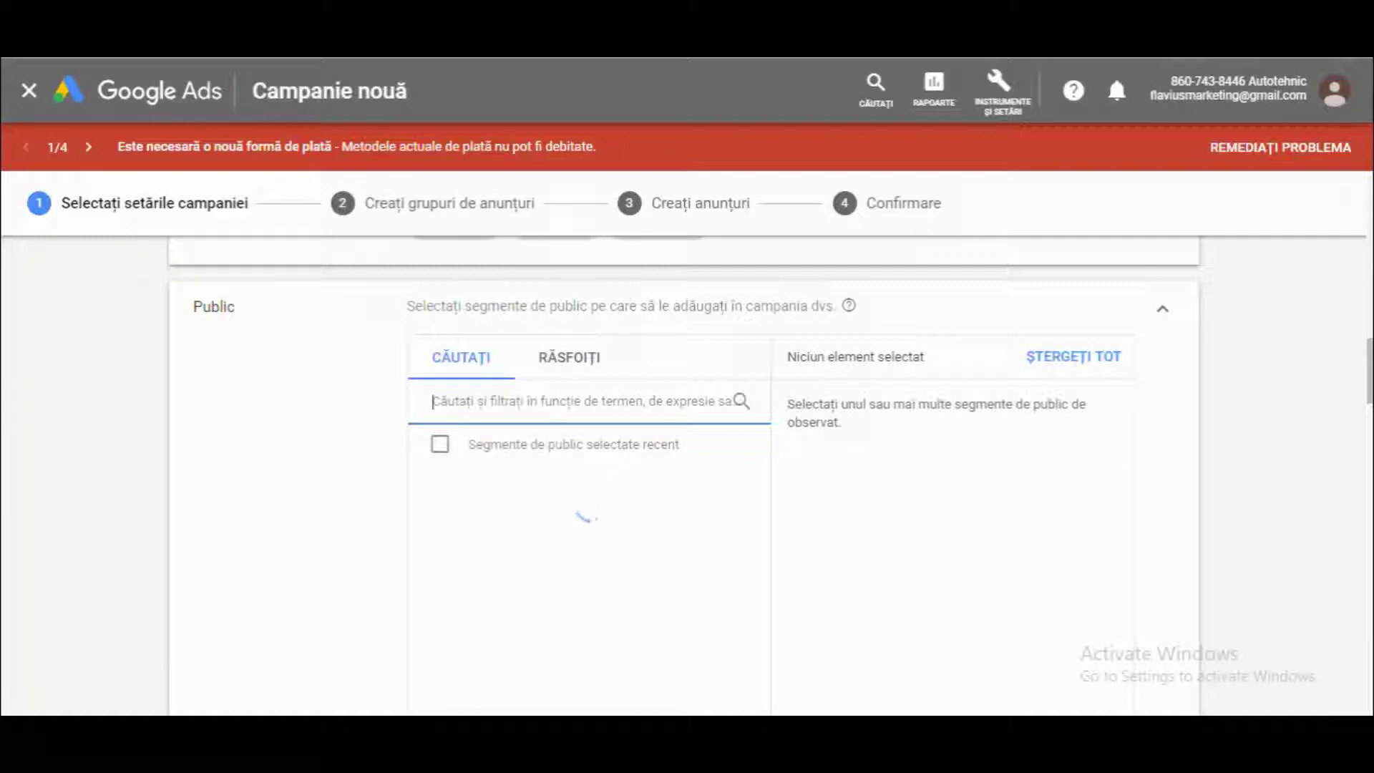
{"action": "scroll", "coordinate": [543, 454], "scroll_direction": "down", "scroll_amount": 4}
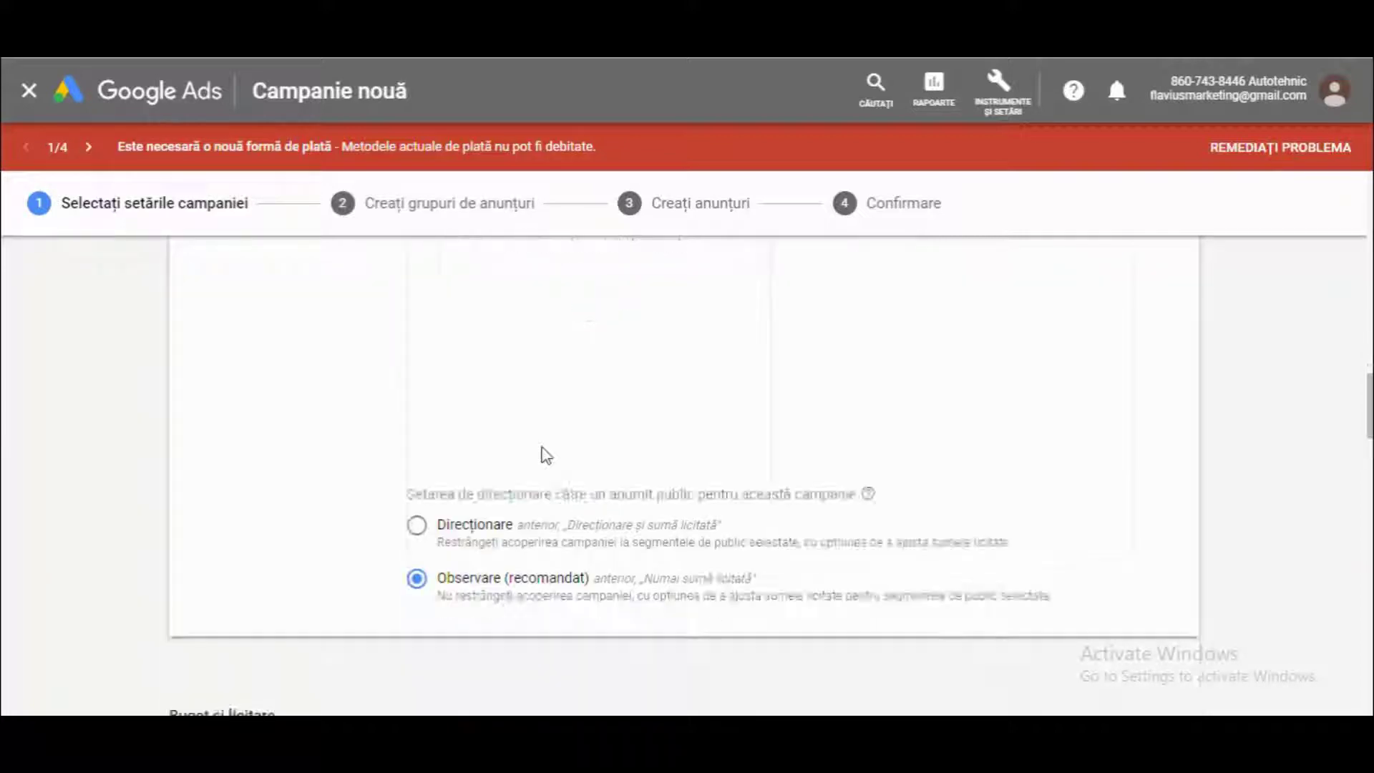
{"action": "scroll", "coordinate": [543, 455], "scroll_direction": "up", "scroll_amount": 4}
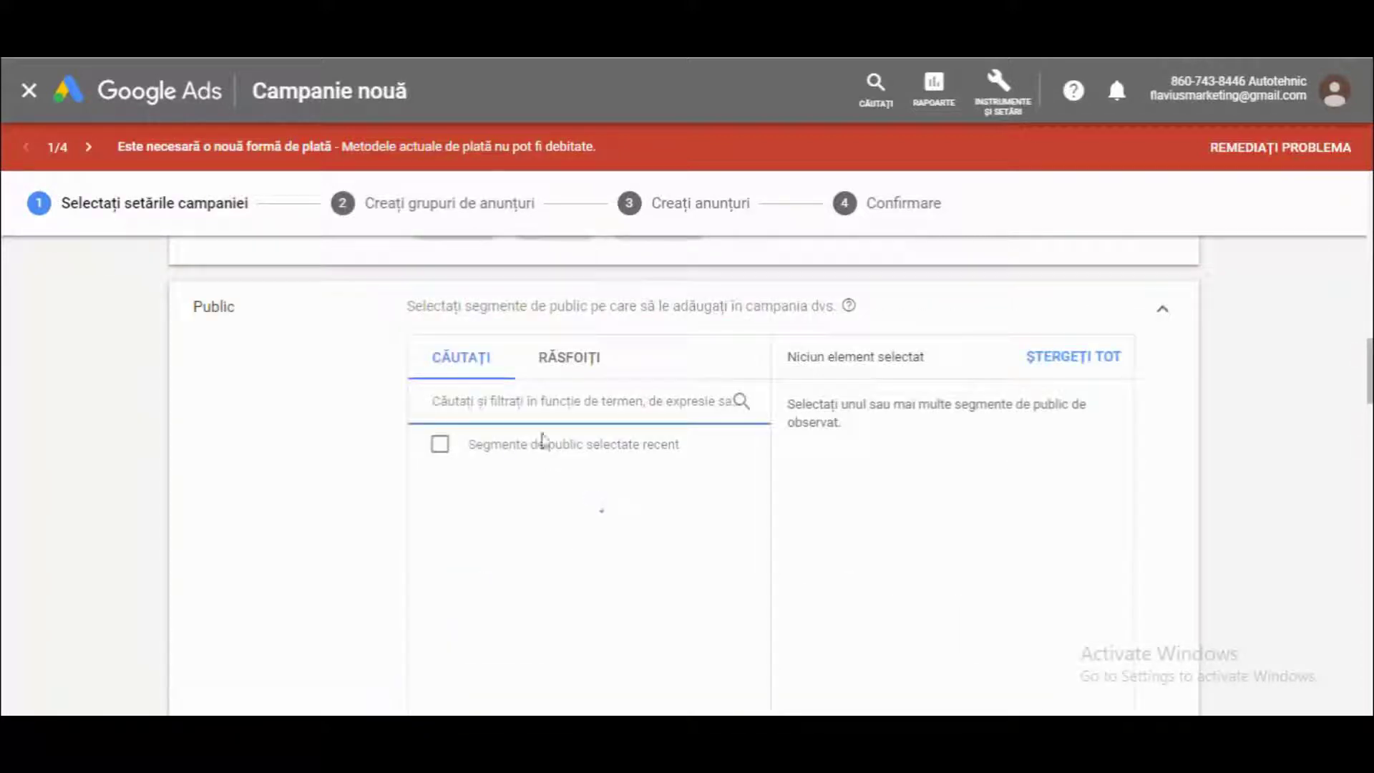
- Browse the detailed demographics under Cine sunt ei, examining the Statut locativ and Statut parental segments
{"action": "left_click", "coordinate": [576, 358]}
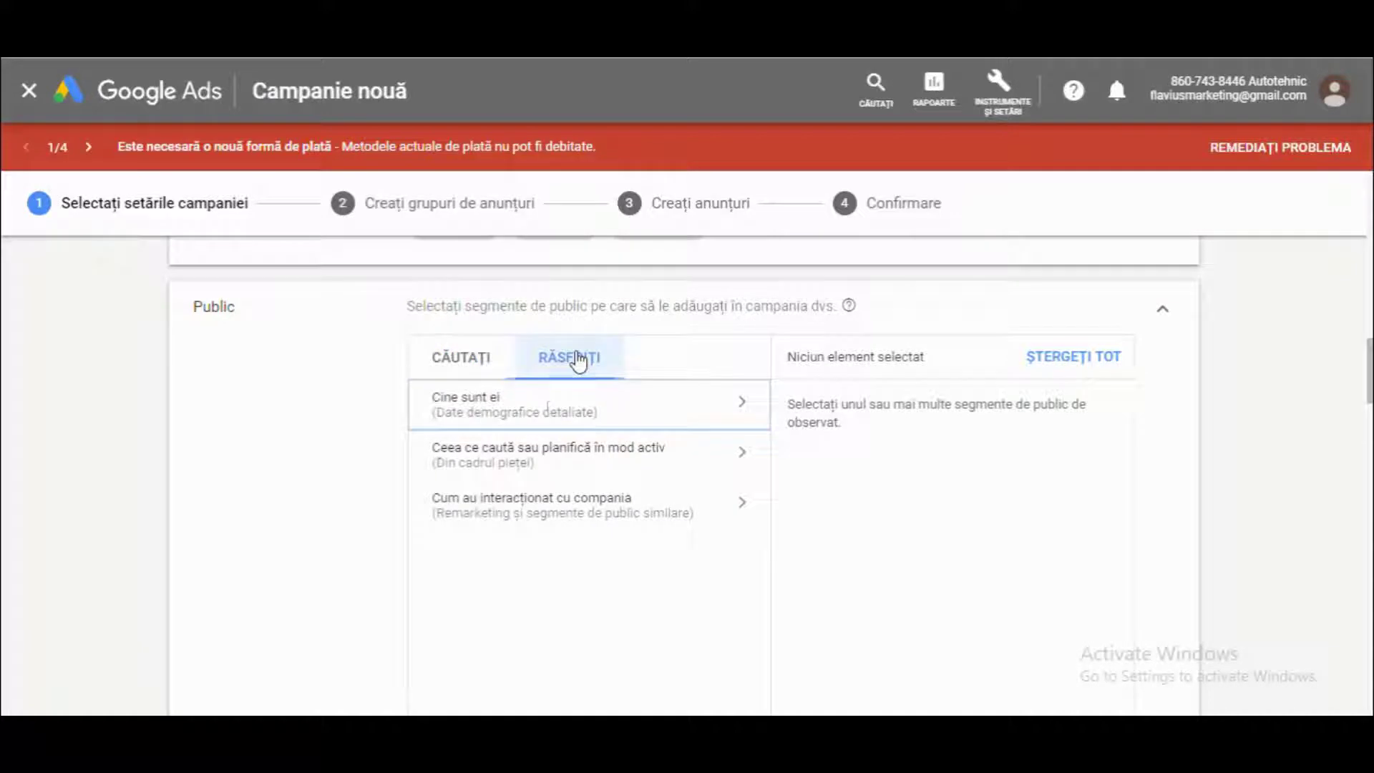
{"action": "left_click", "coordinate": [552, 410]}
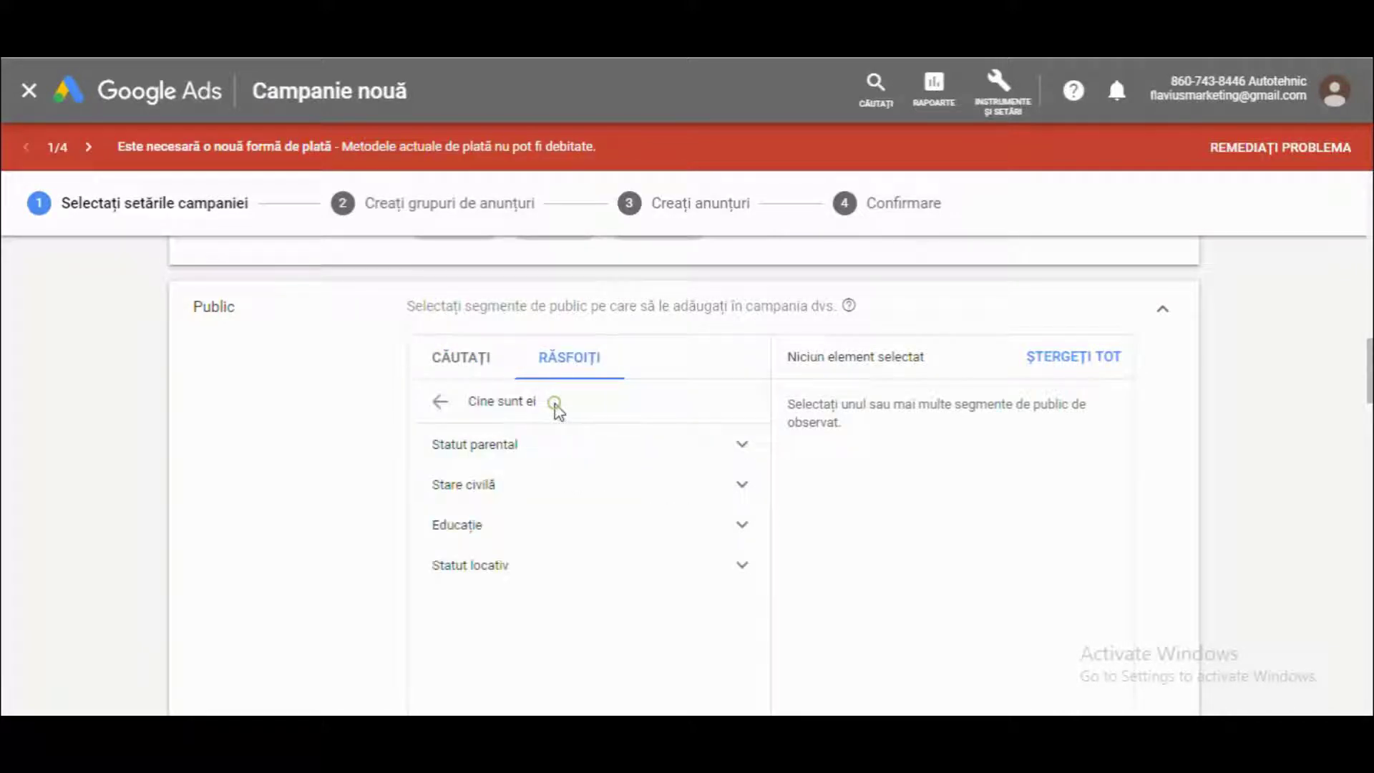
{"action": "left_click", "coordinate": [525, 566]}
{"action": "scroll", "coordinate": [525, 565], "scroll_direction": "down", "scroll_amount": 1}
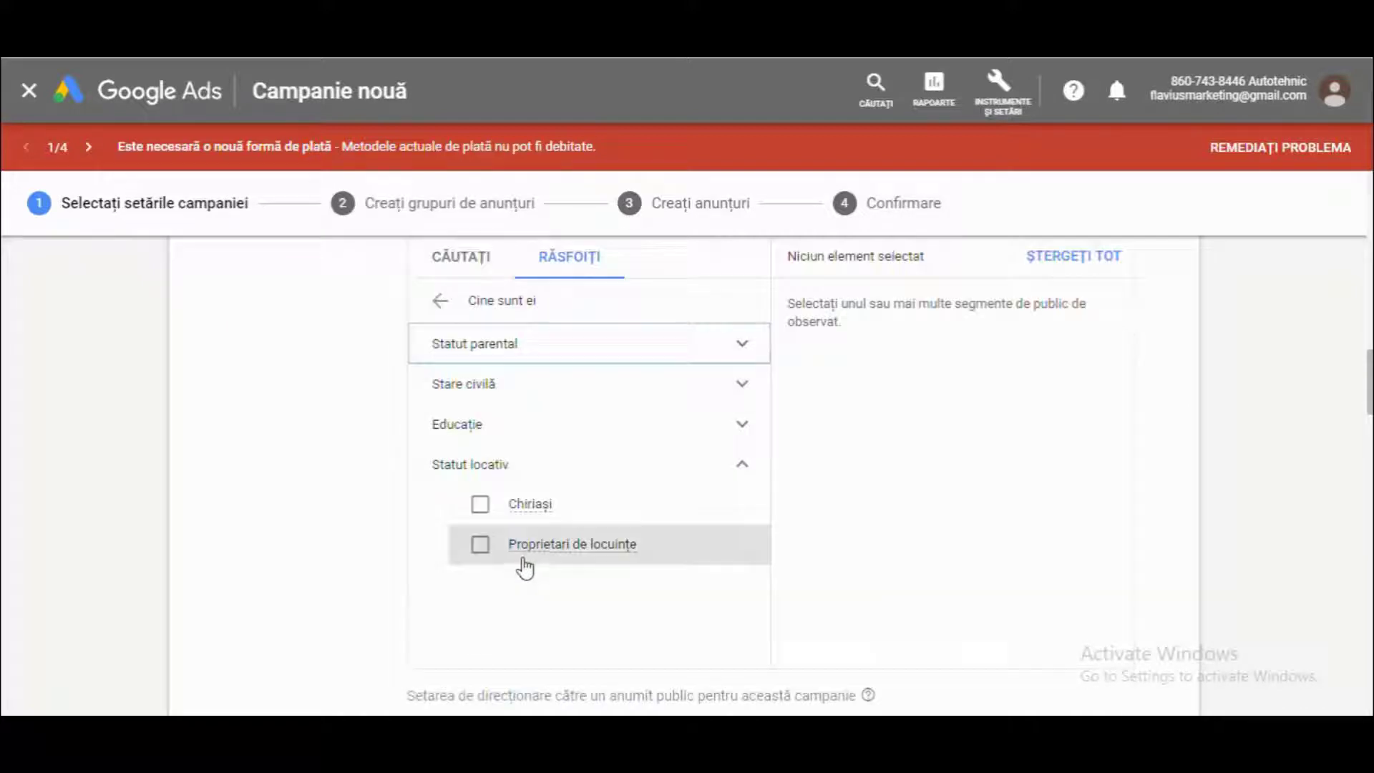
{"action": "left_click", "coordinate": [537, 464]}
{"action": "left_click", "coordinate": [544, 352]}
{"action": "left_click", "coordinate": [544, 352]}
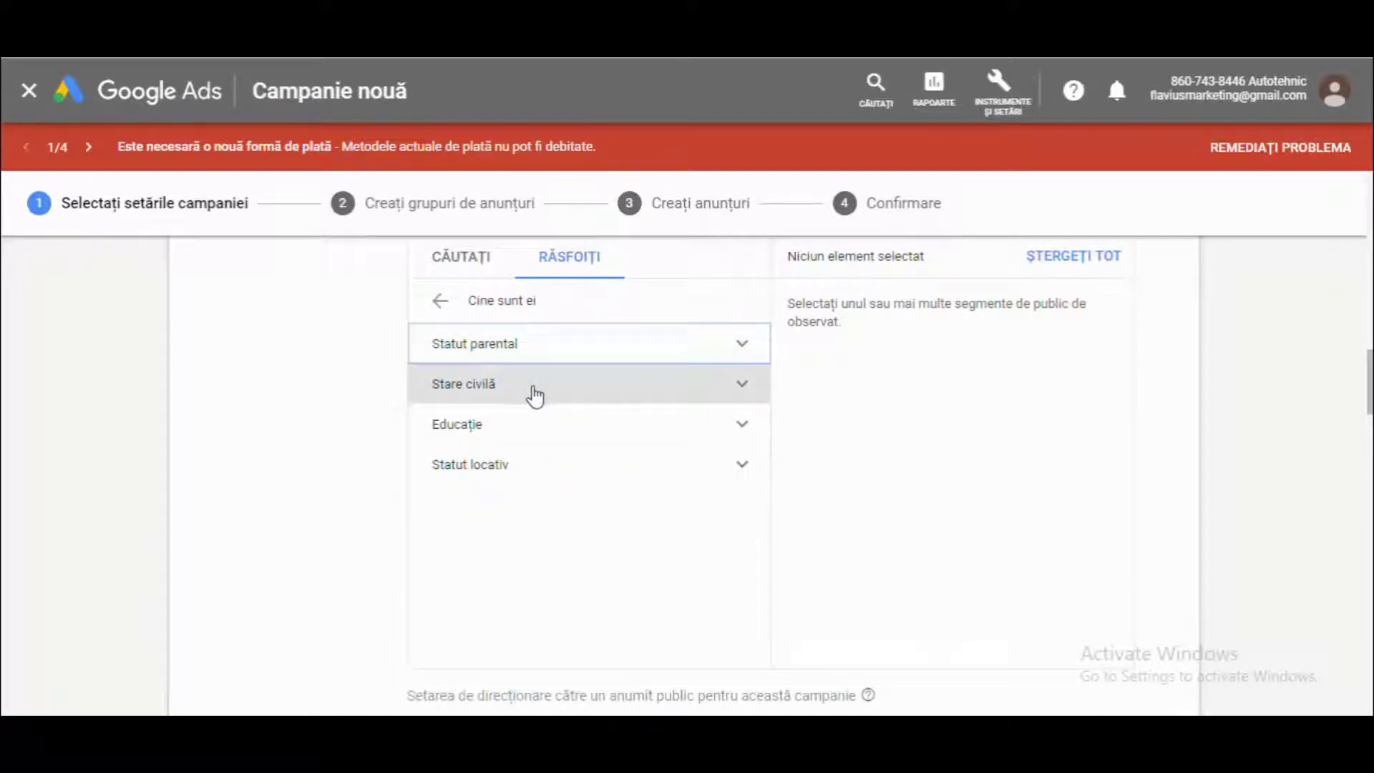
- Examine the Stare civilă and Educație segments and return to the list of audience categories
{"action": "left_click", "coordinate": [535, 395]}
{"action": "left_click", "coordinate": [529, 390]}
{"action": "left_click", "coordinate": [526, 438]}
{"action": "left_click", "coordinate": [523, 439]}
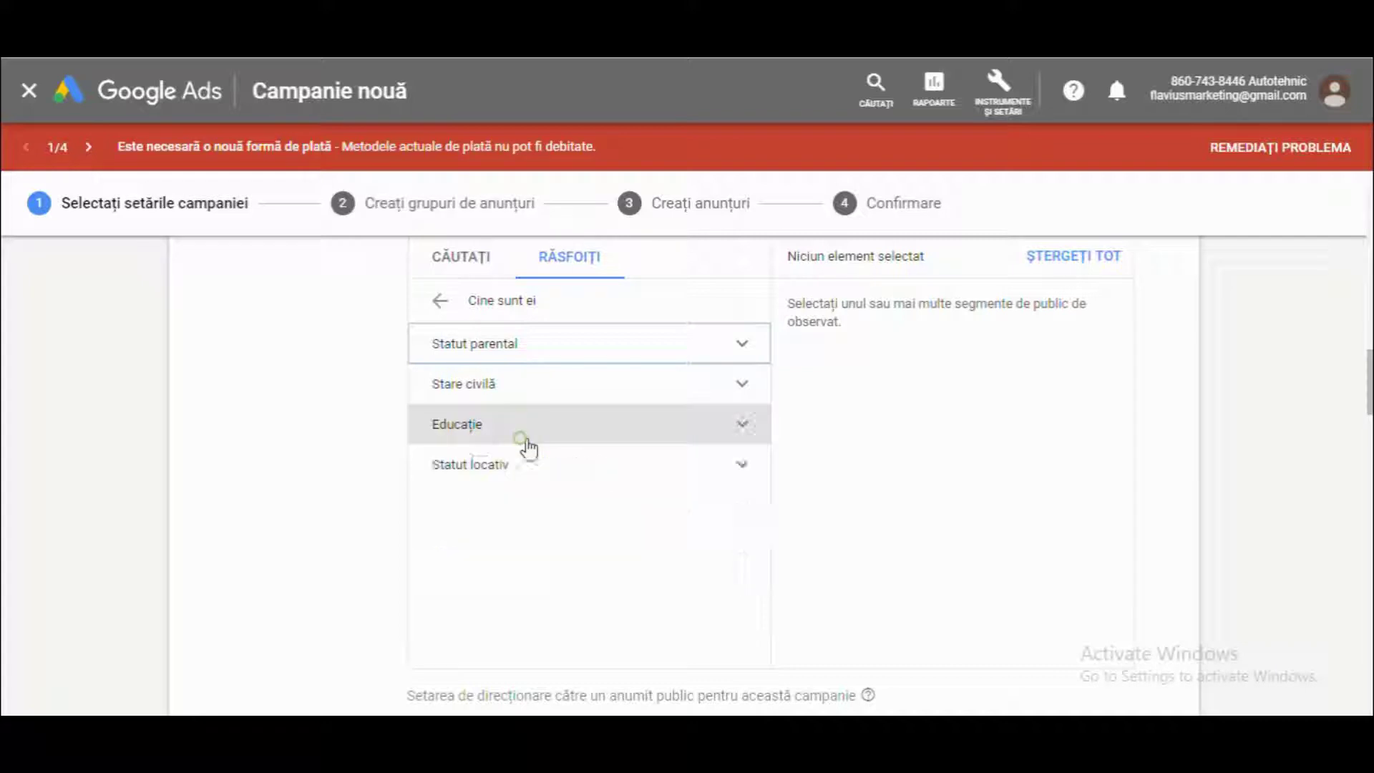
{"action": "scroll", "coordinate": [527, 448], "scroll_direction": "down", "scroll_amount": 1}
{"action": "scroll", "coordinate": [528, 448], "scroll_direction": "up", "scroll_amount": 2}
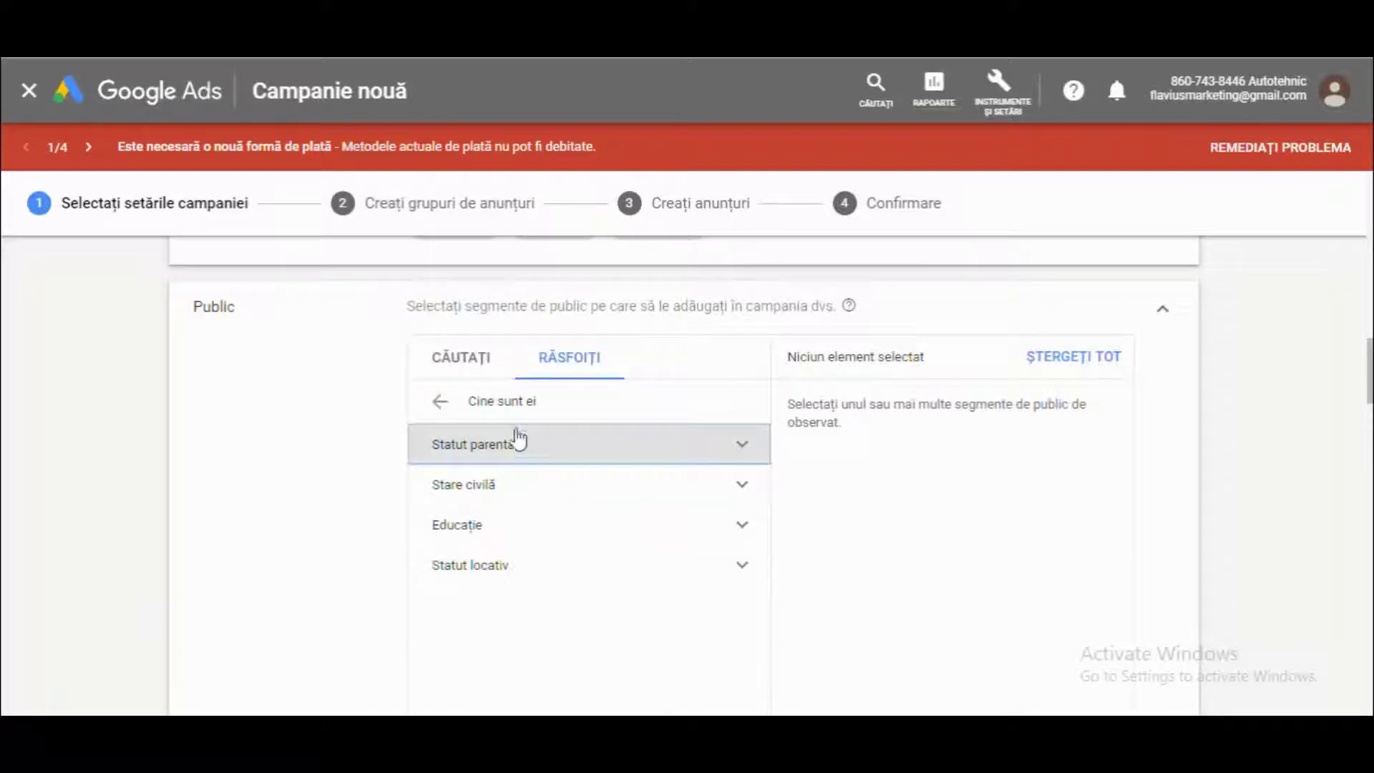
{"action": "left_click", "coordinate": [442, 402]}
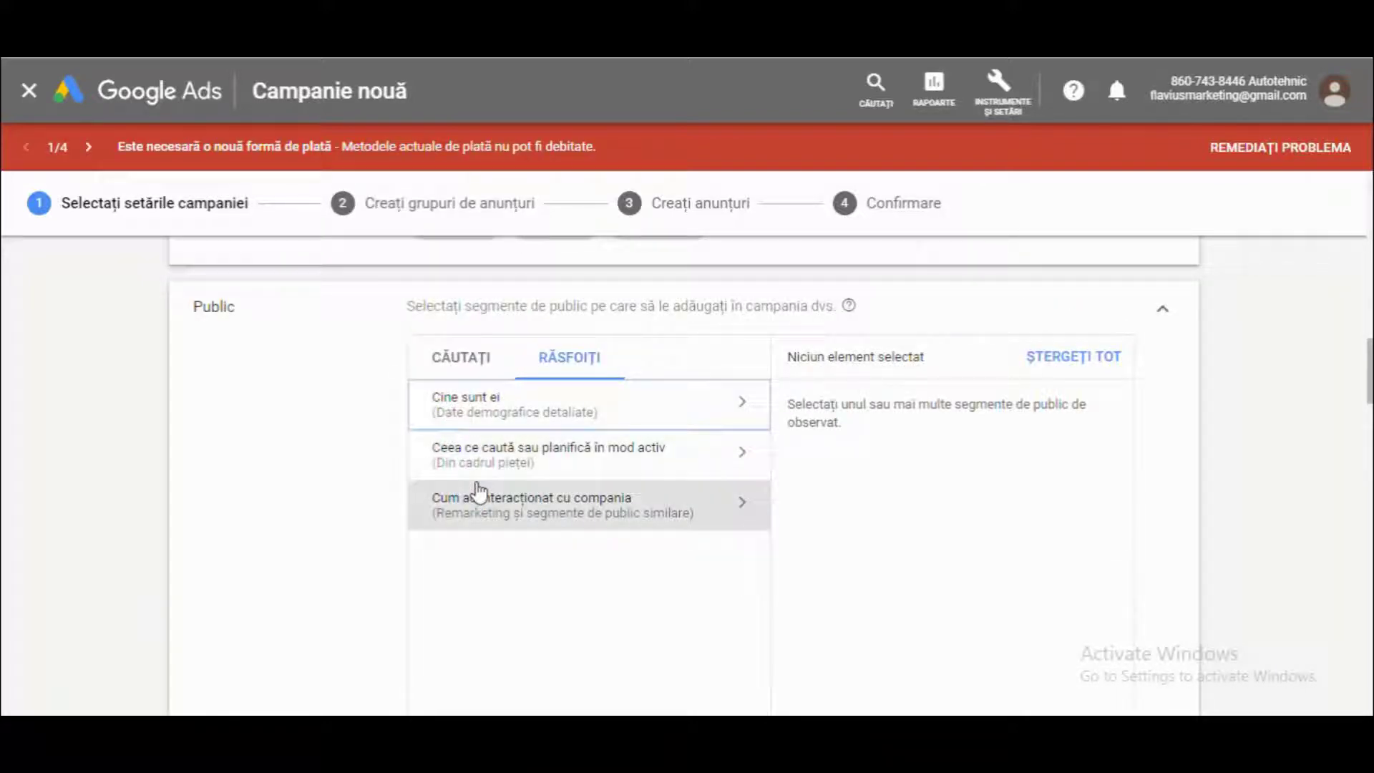
- View the in-market segments under Ceea ce caută sau planifică în mod activ and set the campaign's audience targeting to Direcționare
{"action": "left_click", "coordinate": [486, 466]}
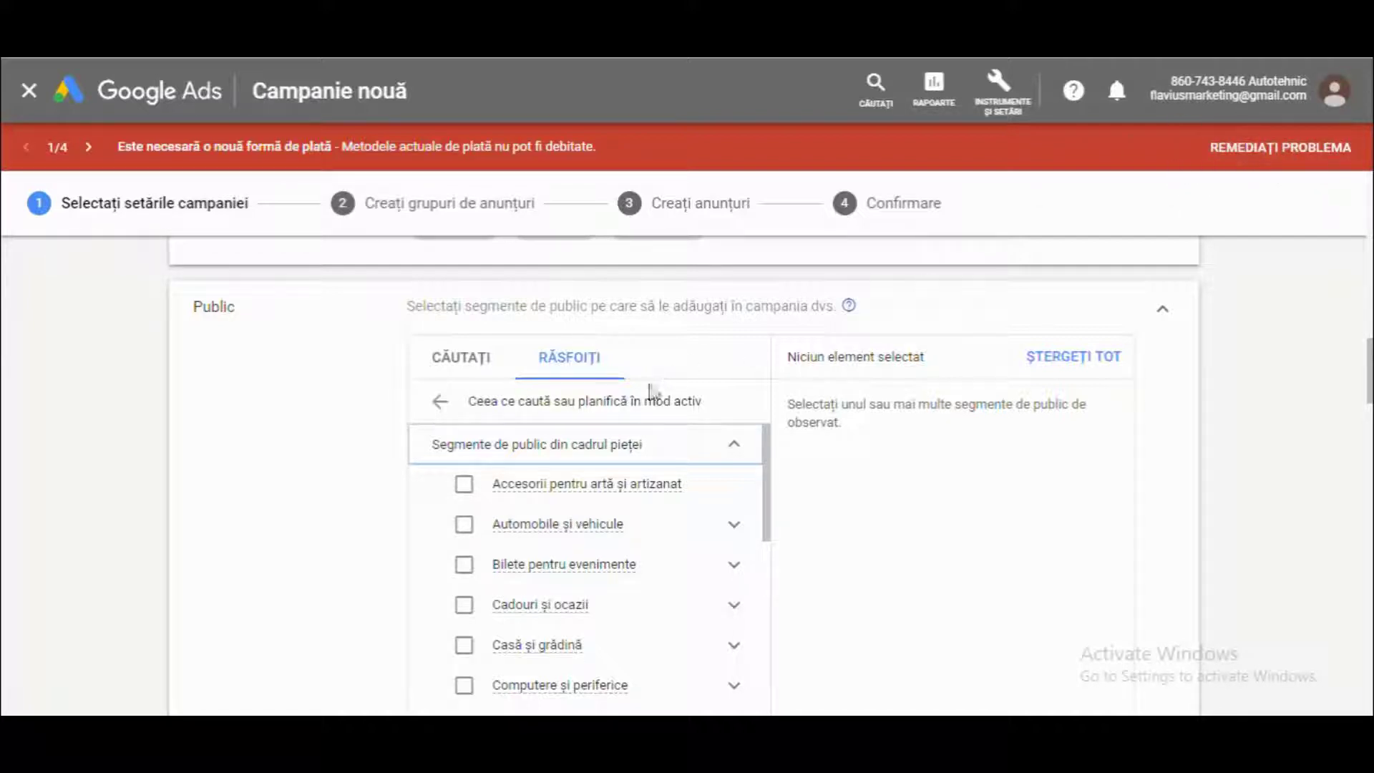
{"action": "scroll", "coordinate": [873, 422], "scroll_direction": "down", "scroll_amount": 4}
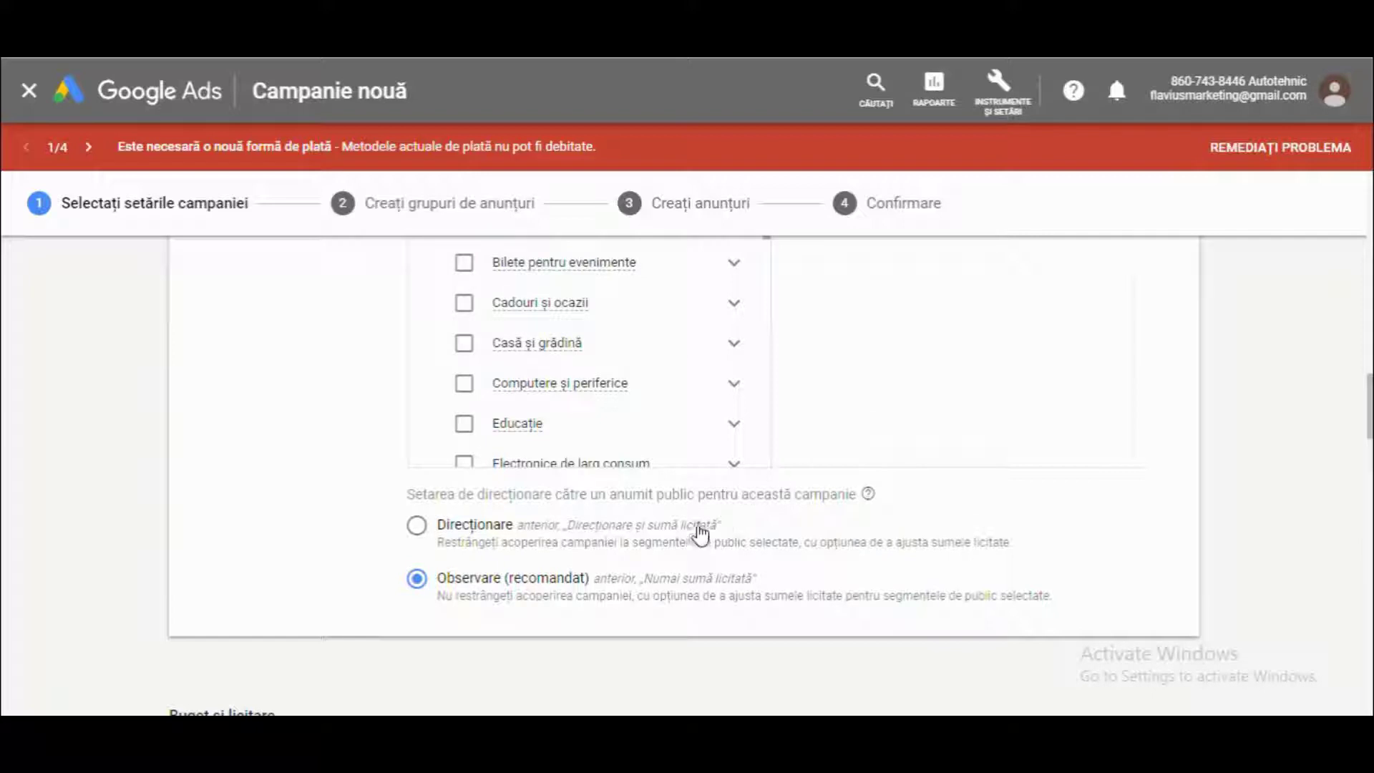
{"action": "left_click", "coordinate": [594, 542]}
- Look over the campaign's Buget and Licitarea settings and return to the audience targeting setting
{"action": "scroll", "coordinate": [959, 603], "scroll_direction": "down", "scroll_amount": 4}
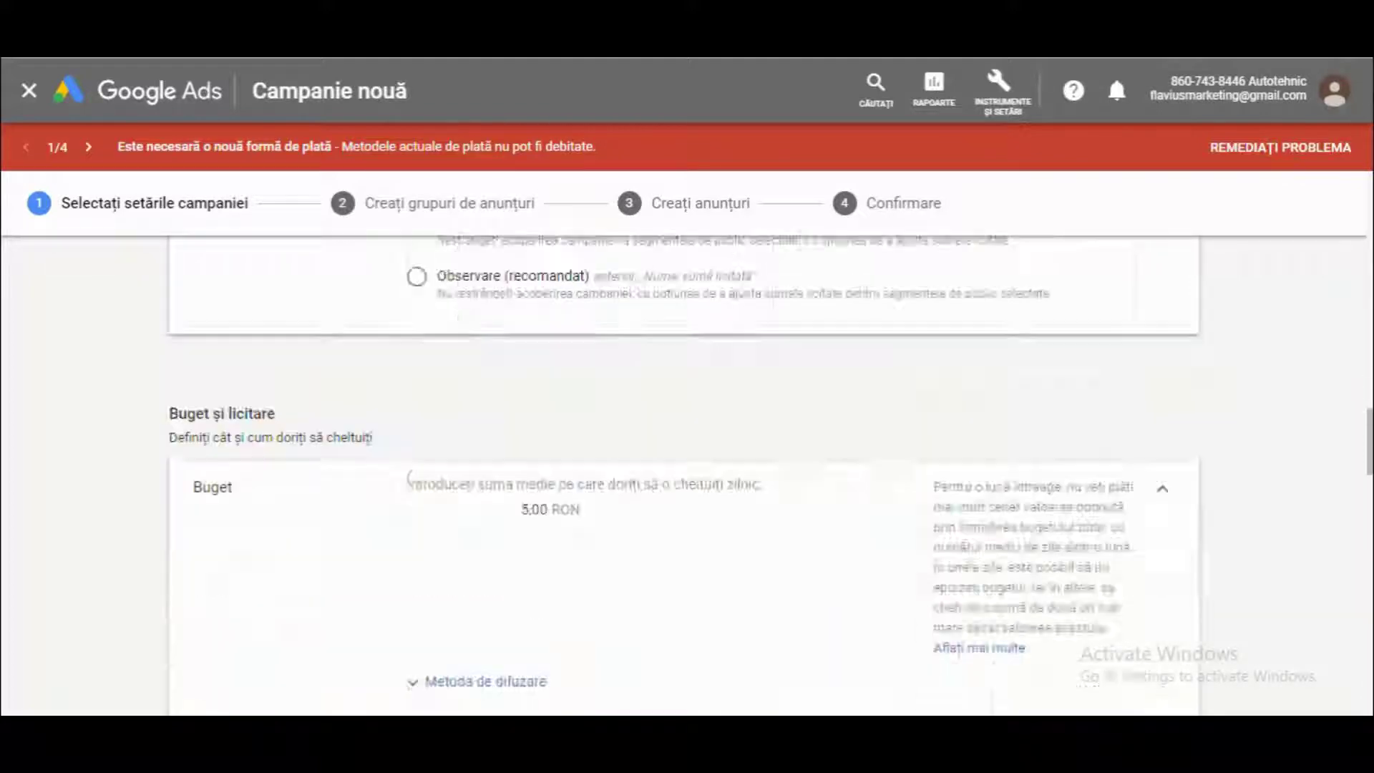
{"action": "scroll", "coordinate": [742, 546], "scroll_direction": "down", "scroll_amount": 4}
{"action": "scroll", "coordinate": [621, 551], "scroll_direction": "down", "scroll_amount": 2}
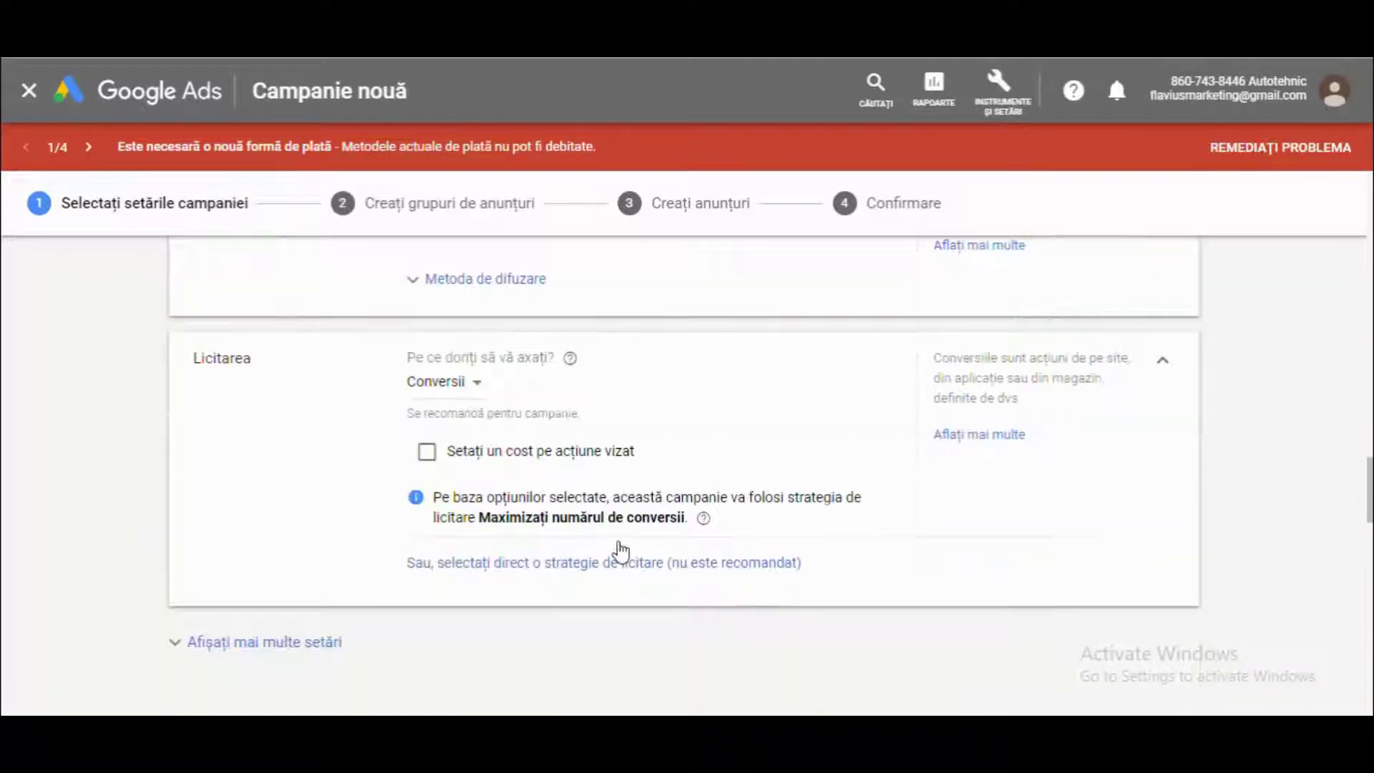
{"action": "scroll", "coordinate": [620, 551], "scroll_direction": "up", "scroll_amount": 10}
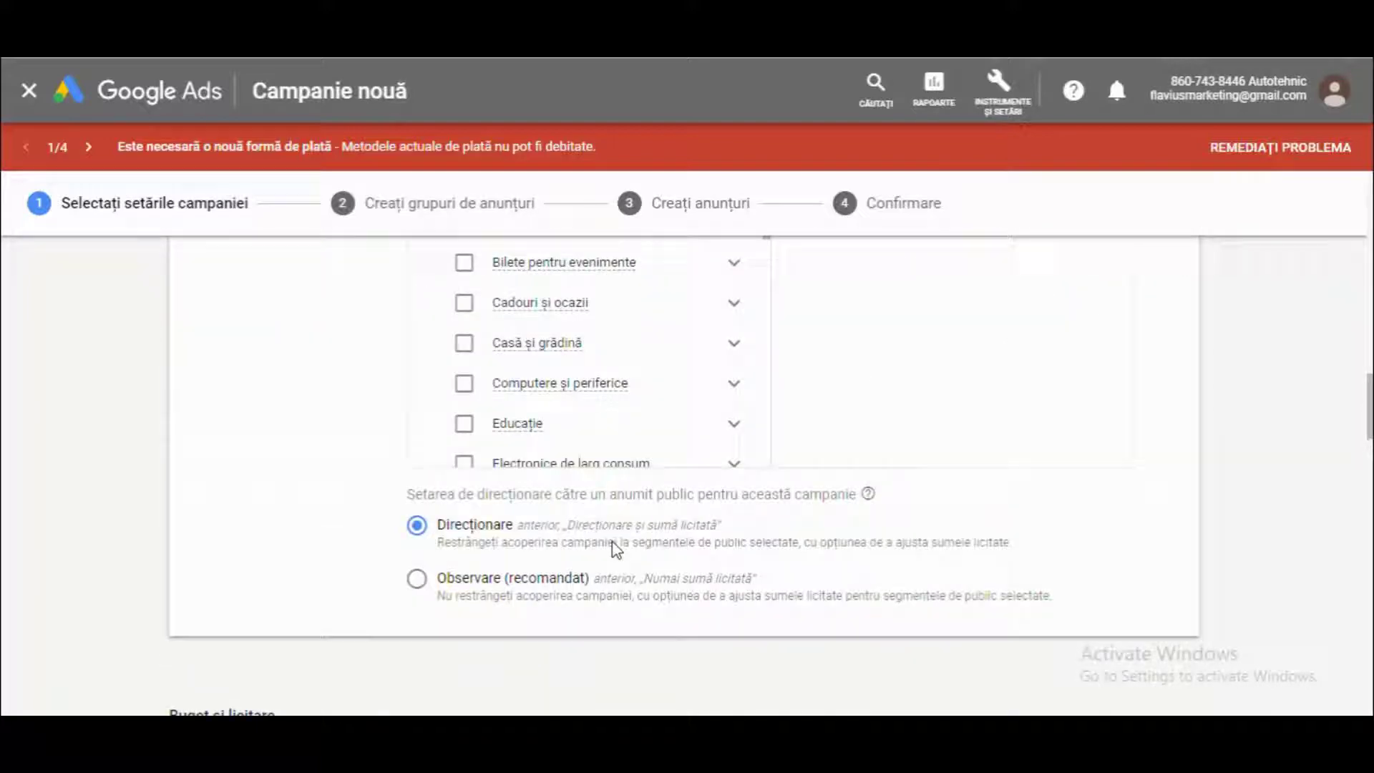